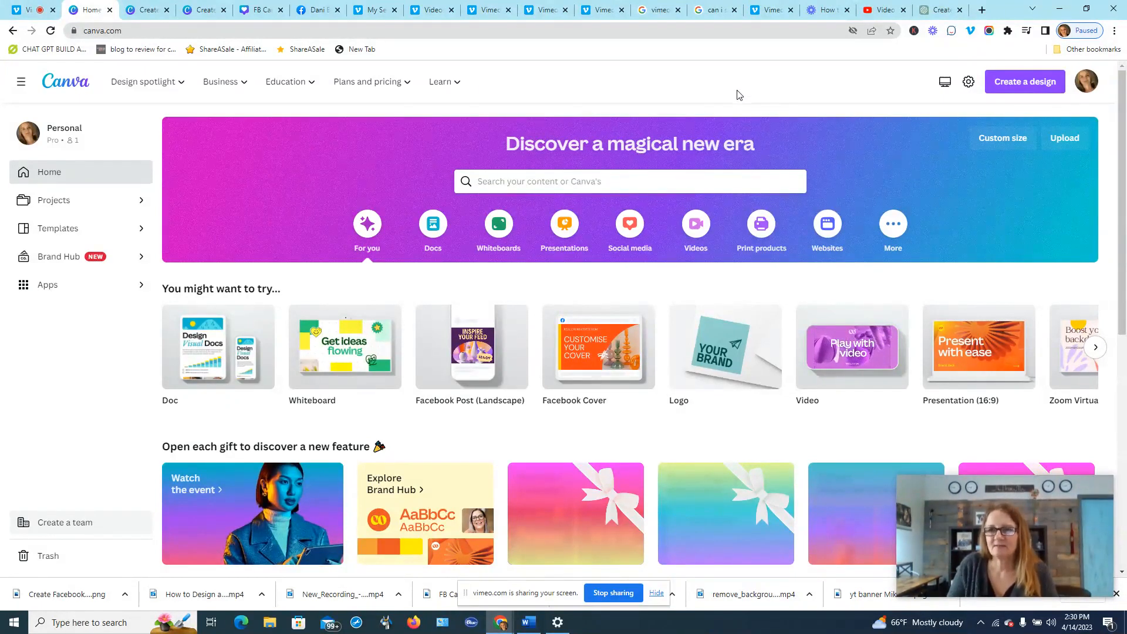
- Create a YouTube Banner design and apply the recently used template with the mountain lake background and round portrait
{"action": "left_click", "coordinate": [1031, 85]}
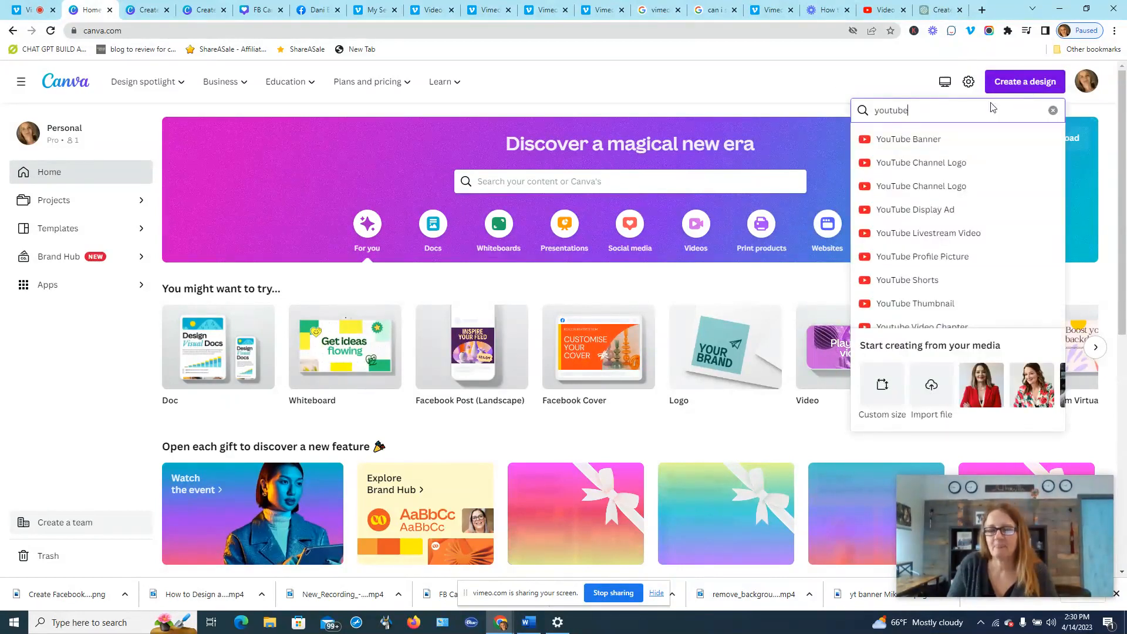
{"action": "left_click", "coordinate": [908, 141]}
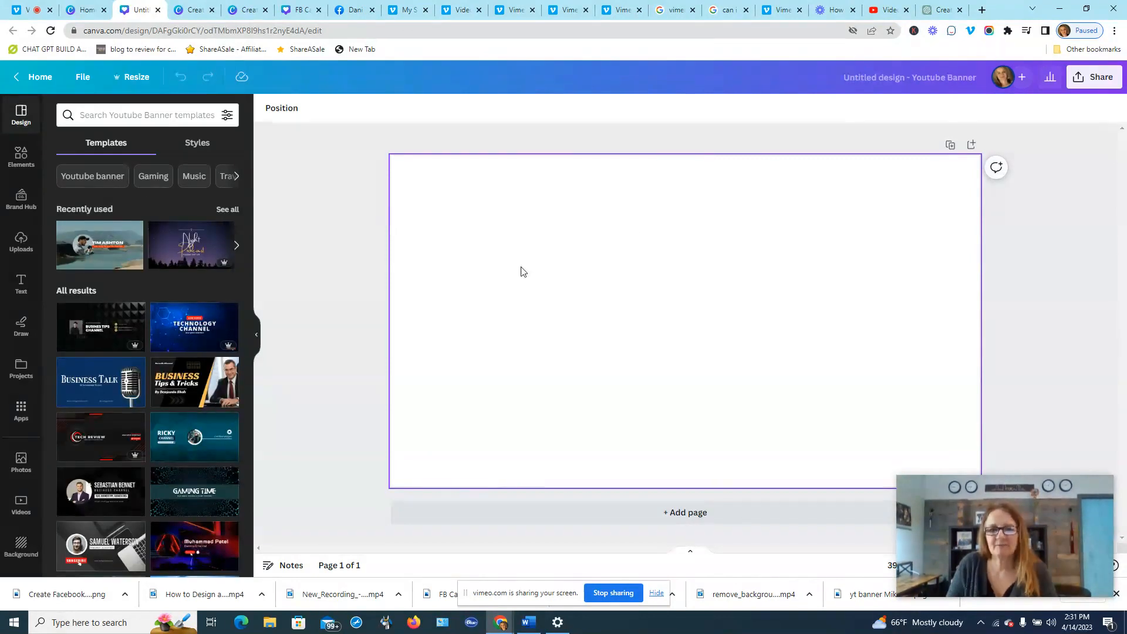
{"action": "left_click", "coordinate": [101, 247]}
{"action": "left_click", "coordinate": [486, 213]}
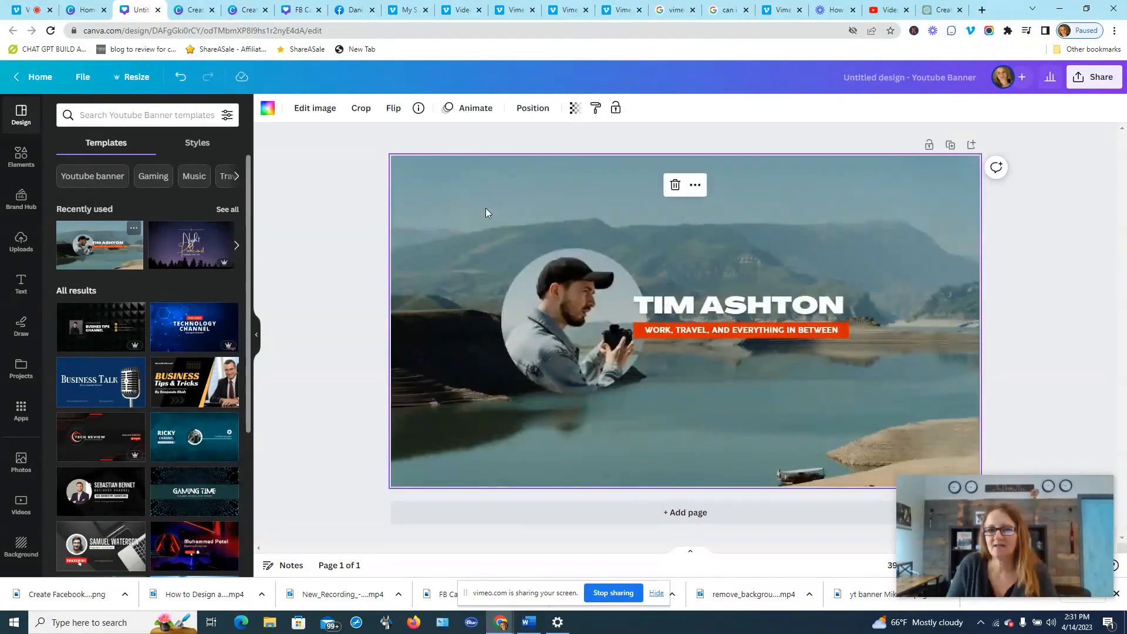
- Insert the grey safe-area guide image from the uploads and enlarge it to cover the whole banner
{"action": "left_click", "coordinate": [21, 241]}
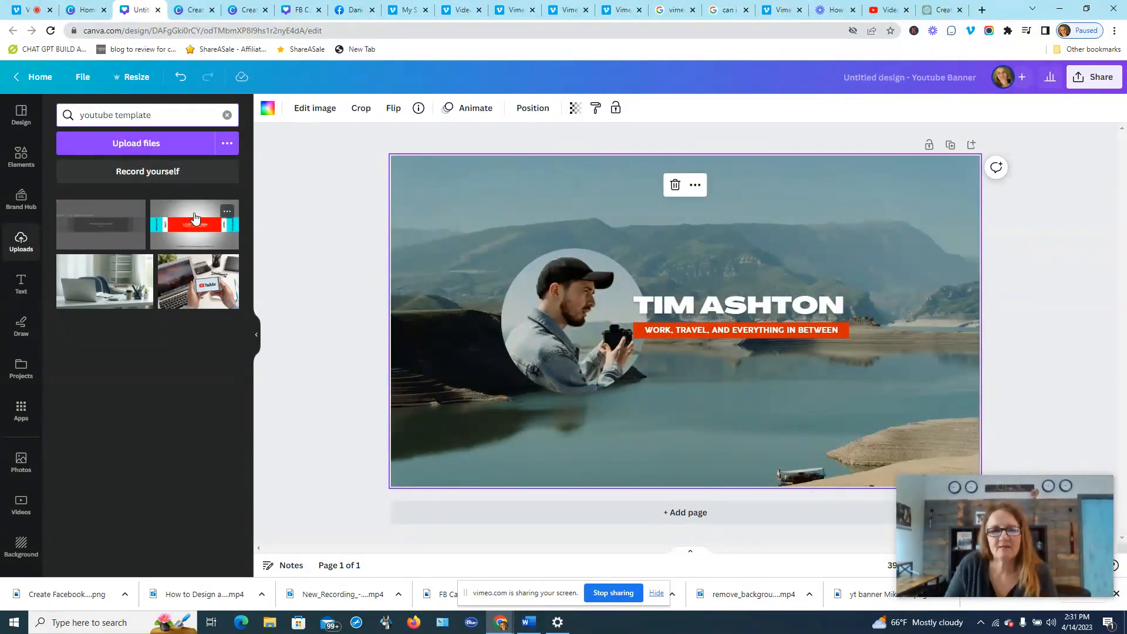
{"action": "left_click", "coordinate": [105, 225]}
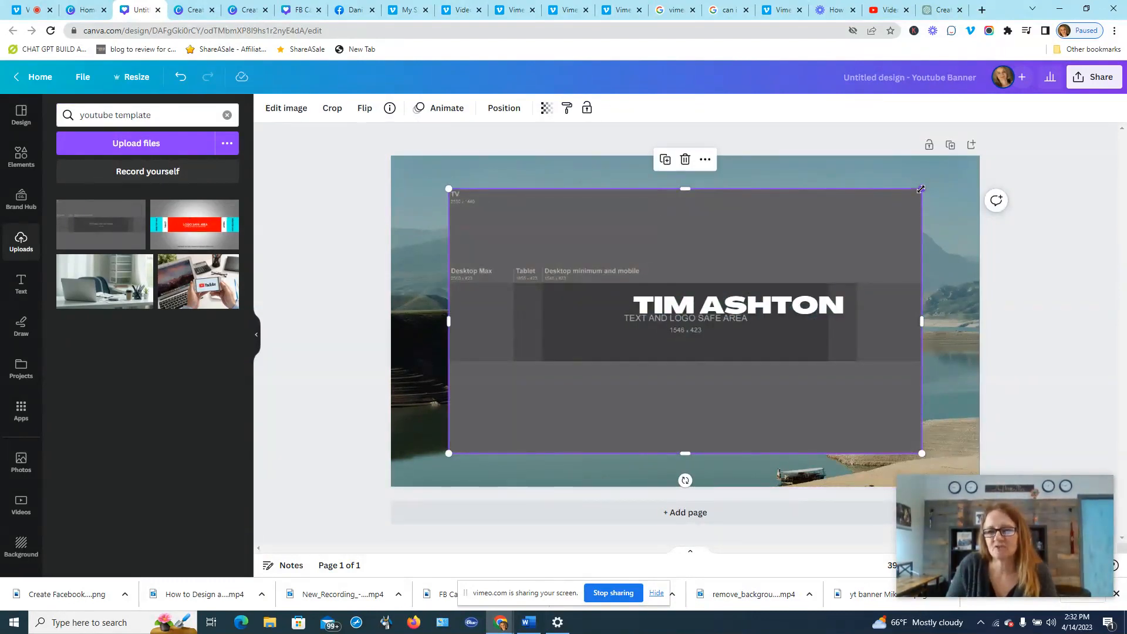
{"action": "left_click_drag", "start_coordinate": [921, 189], "coordinate": [980, 156]}
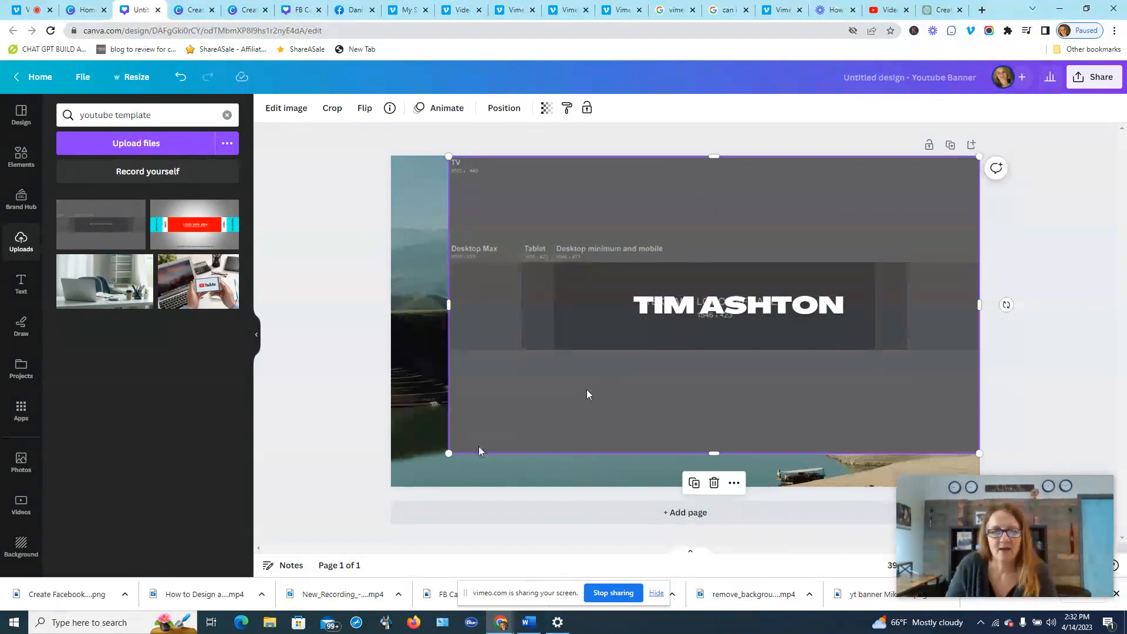
{"action": "left_click_drag", "start_coordinate": [448, 453], "coordinate": [390, 478]}
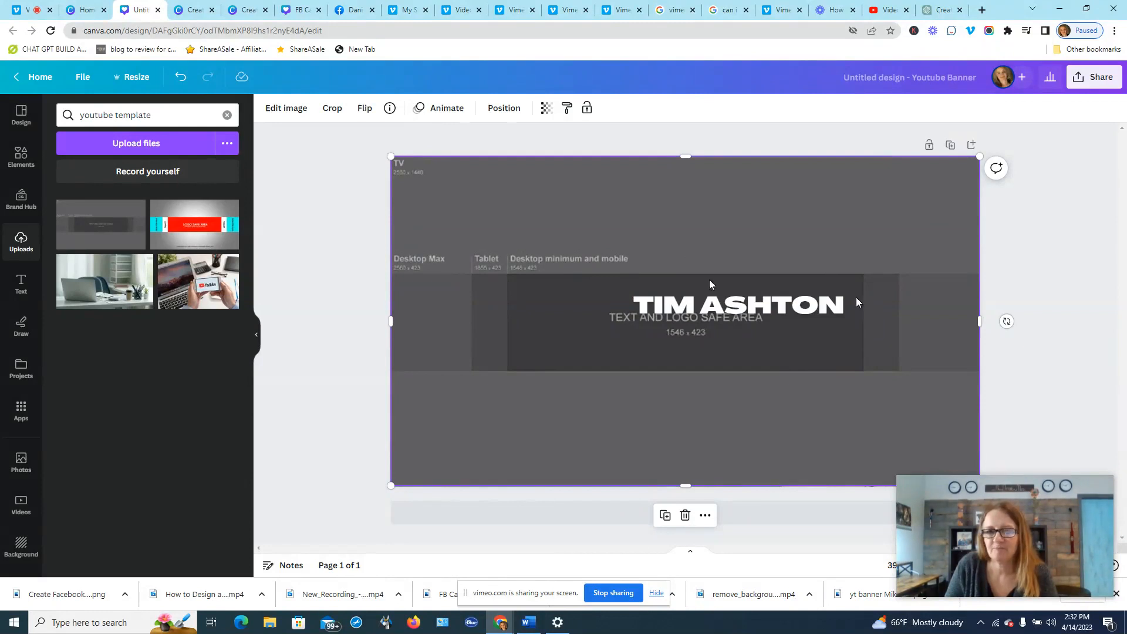
- Delete the large name heading and send the safe-area guide one layer backward
{"action": "left_click", "coordinate": [756, 301]}
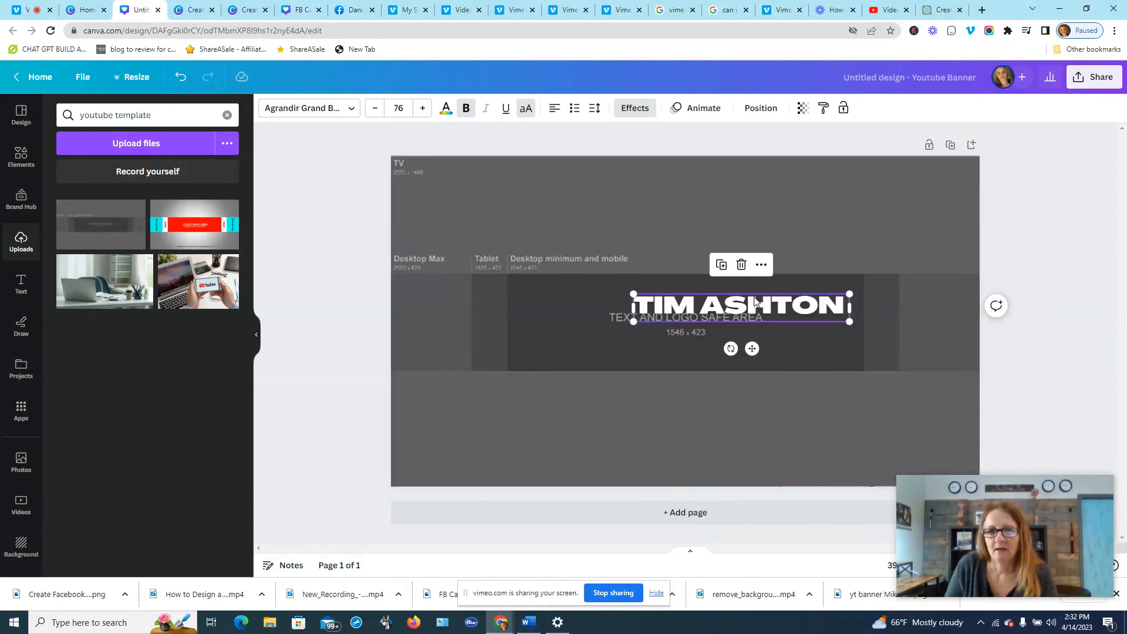
{"action": "left_click", "coordinate": [745, 265]}
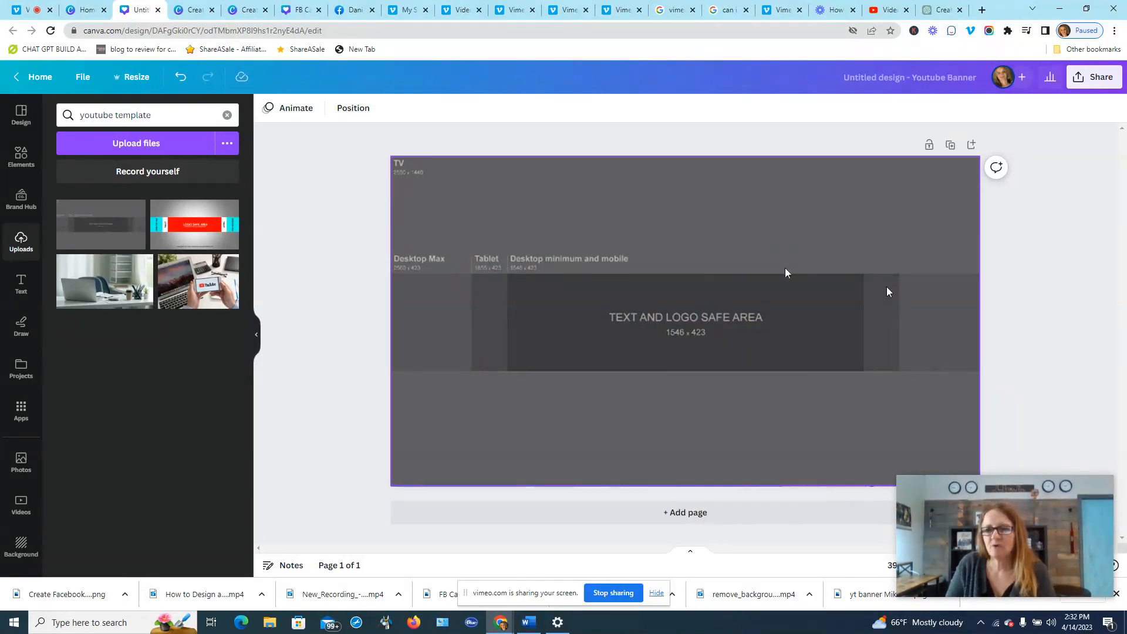
{"action": "right_click", "coordinate": [815, 206]}
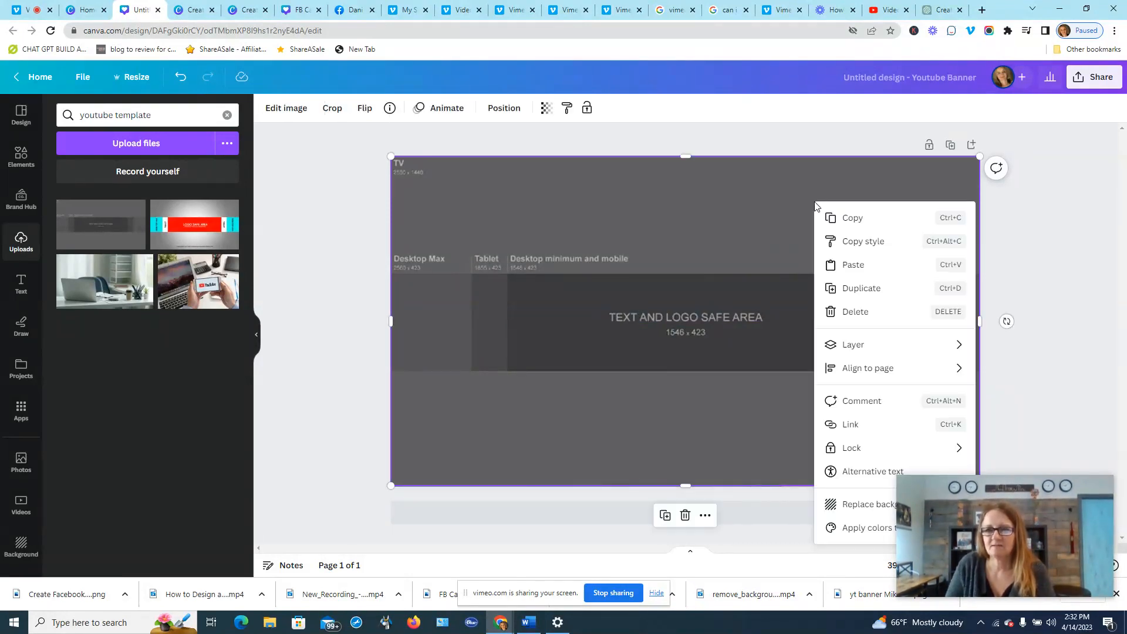
{"action": "right_click", "coordinate": [734, 189]}
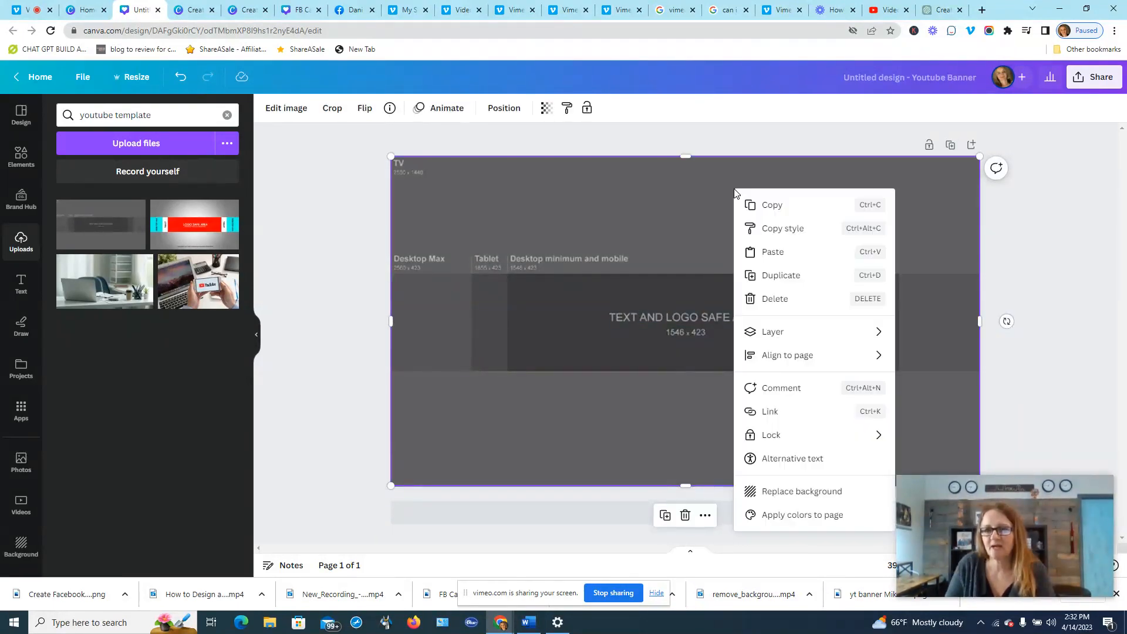
{"action": "mouse_move", "coordinate": [795, 332]}
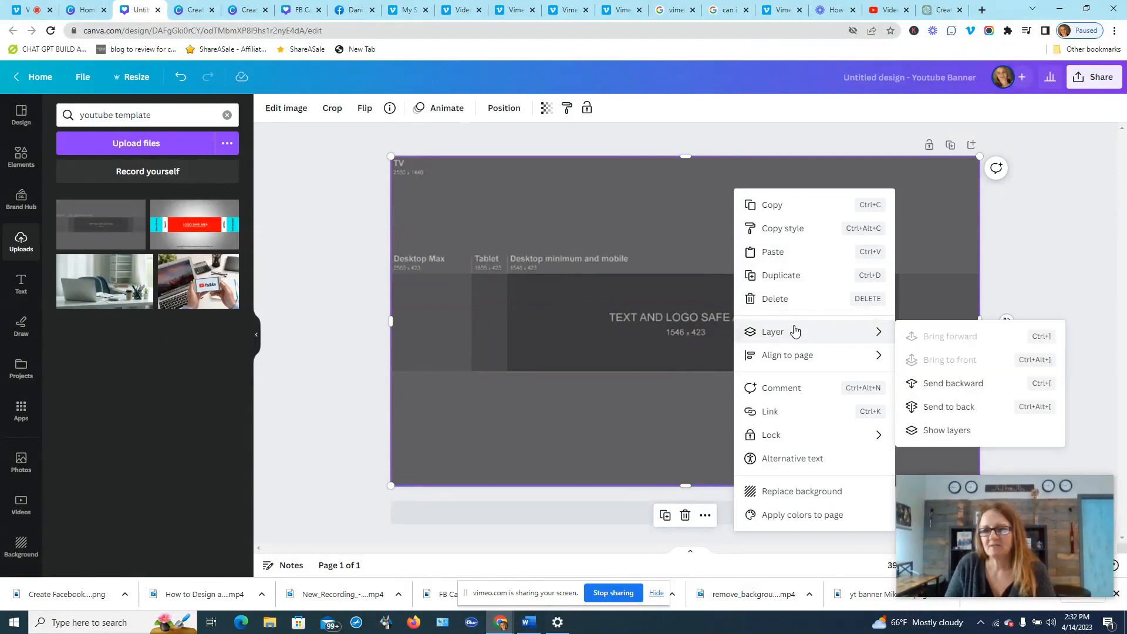
{"action": "left_click", "coordinate": [974, 385]}
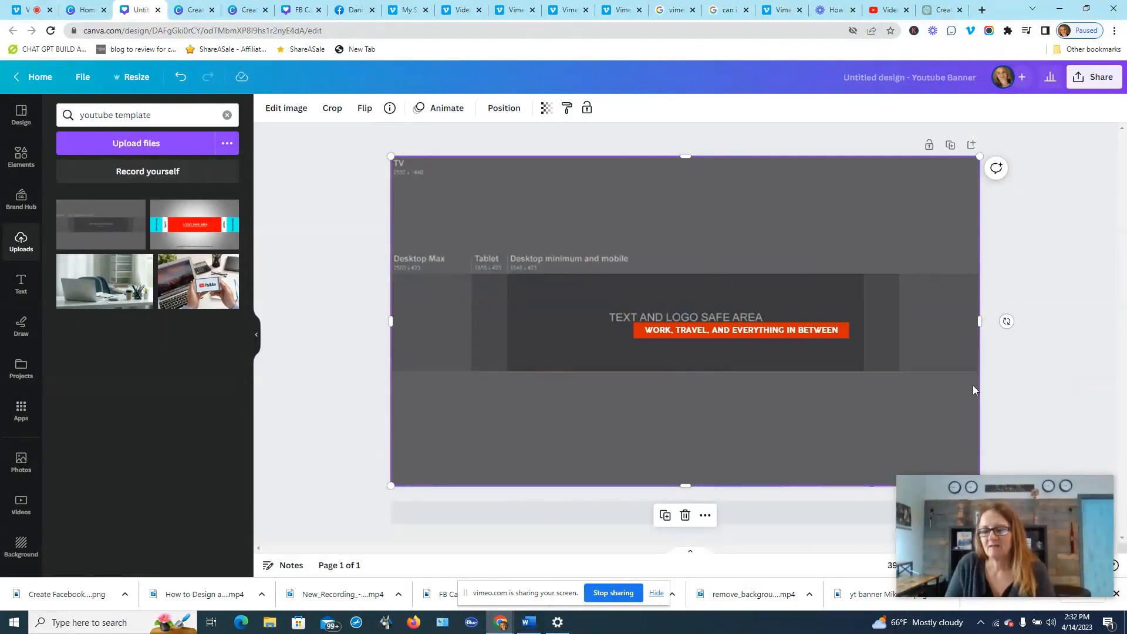
- Move the "Work, travel, and everything in between" tagline group down to the lower edge of the text and logo safe area
{"action": "left_click", "coordinate": [734, 332]}
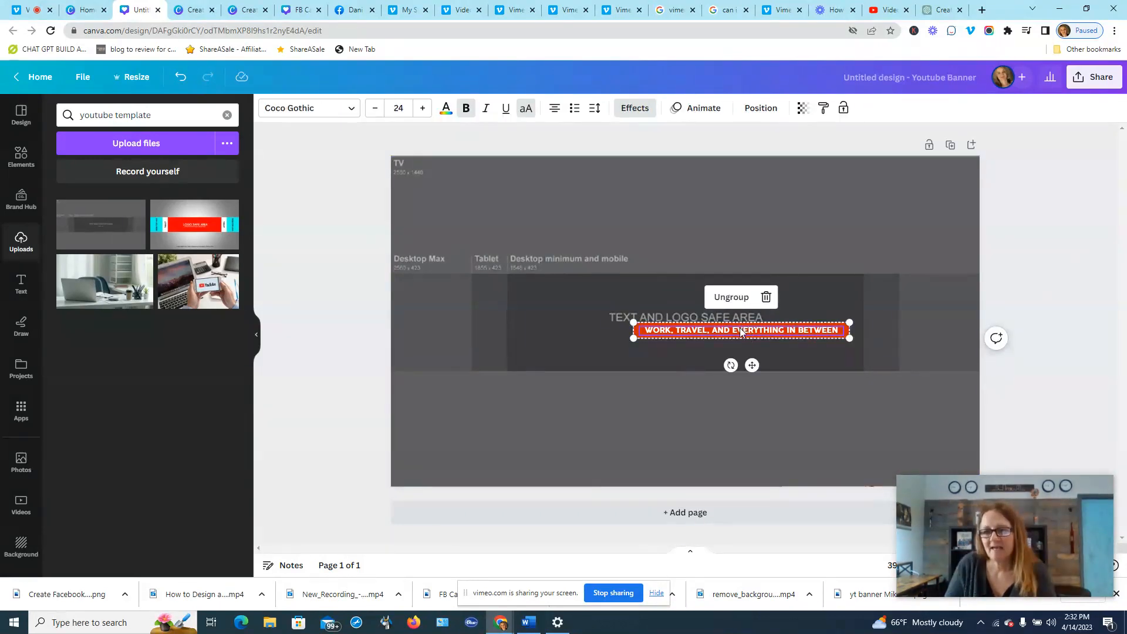
{"action": "left_click", "coordinate": [739, 330]}
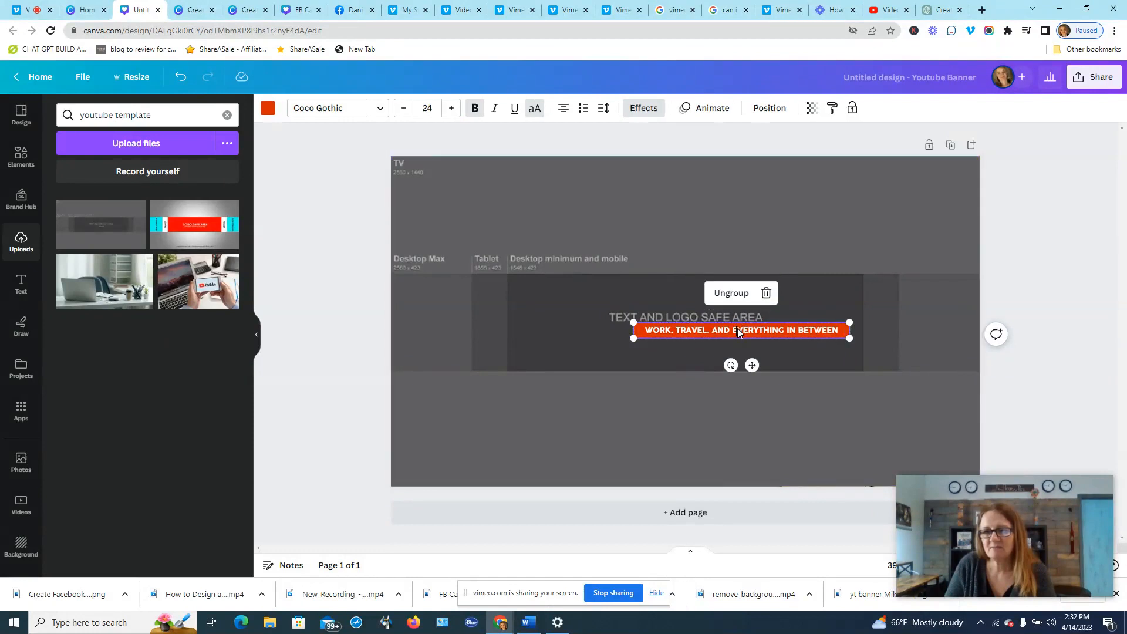
{"action": "left_click_drag", "start_coordinate": [738, 329], "coordinate": [747, 360]}
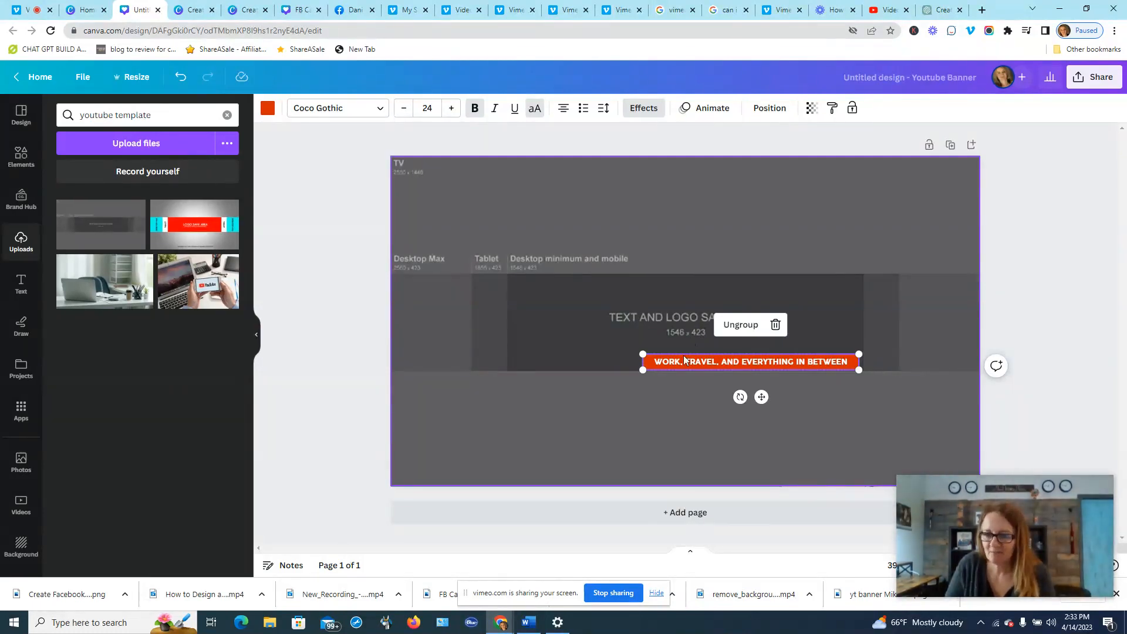
{"action": "left_click", "coordinate": [648, 409]}
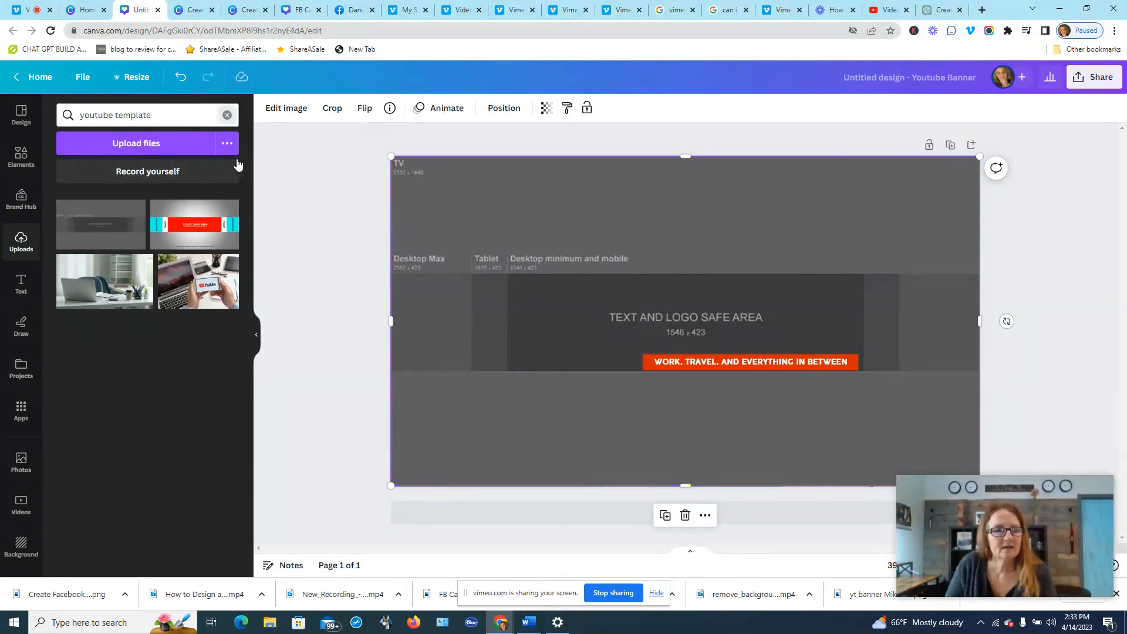
- Add the uploaded portrait with the white blouse, shrink it to the safe area's height and place it at the area's left end
{"action": "left_click", "coordinate": [227, 115]}
{"action": "left_click", "coordinate": [91, 321]}
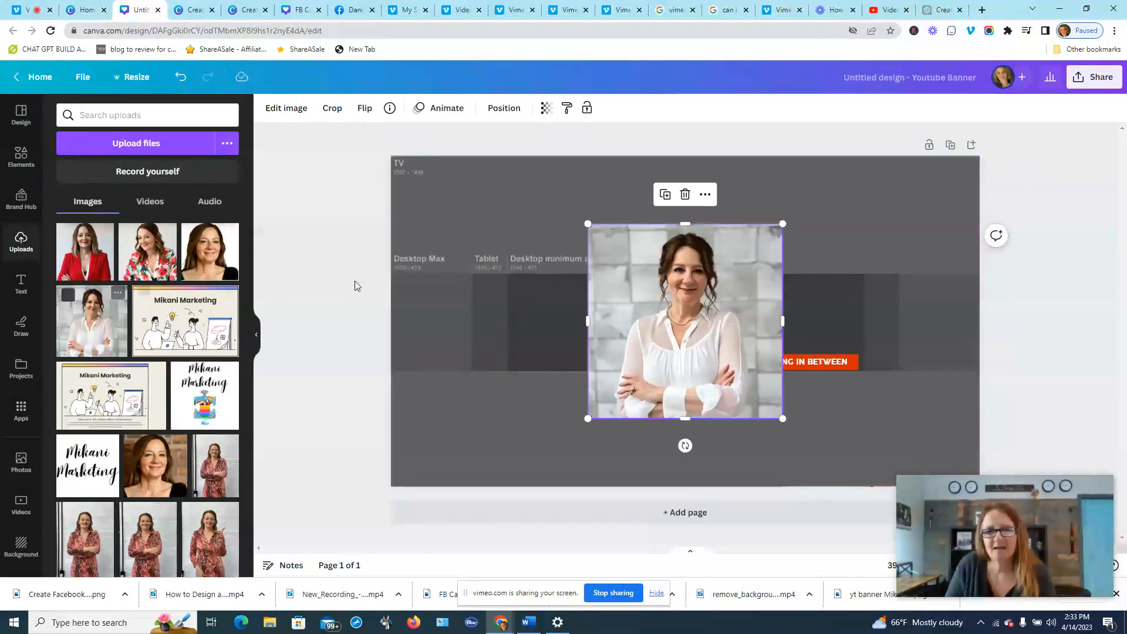
{"action": "left_click_drag", "start_coordinate": [782, 225], "coordinate": [704, 303]}
{"action": "left_click_drag", "start_coordinate": [643, 344], "coordinate": [564, 312]}
{"action": "left_click_drag", "start_coordinate": [625, 385], "coordinate": [616, 365]}
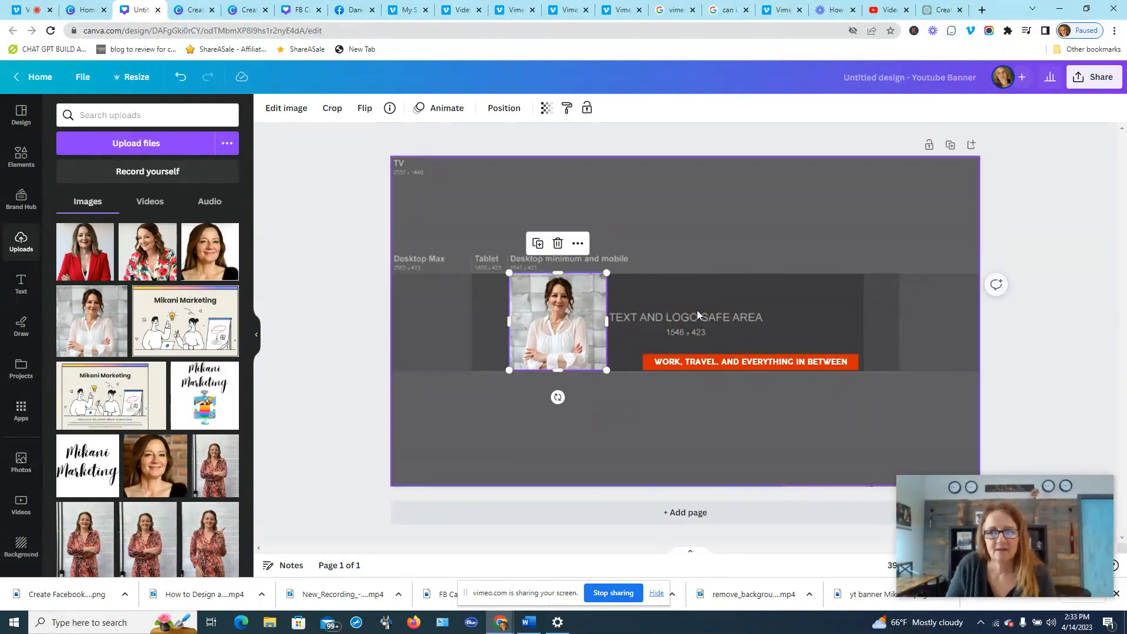
{"action": "left_click", "coordinate": [745, 304]}
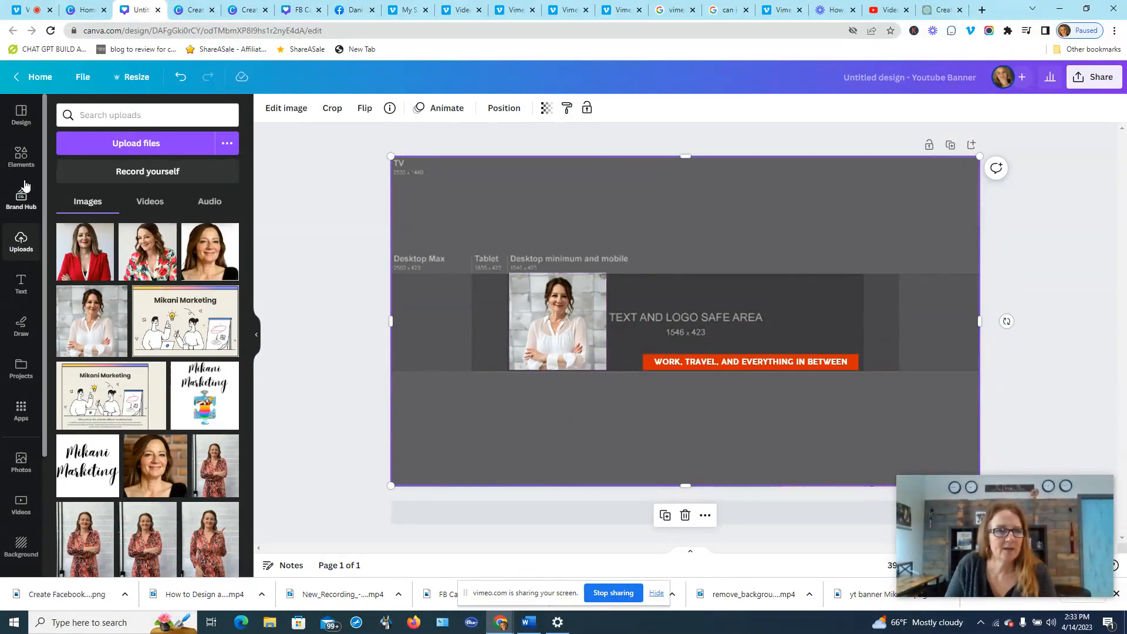
- Search the elements for "travel" and insert the photo of stacked suitcases with an airplane
{"action": "left_click", "coordinate": [21, 156]}
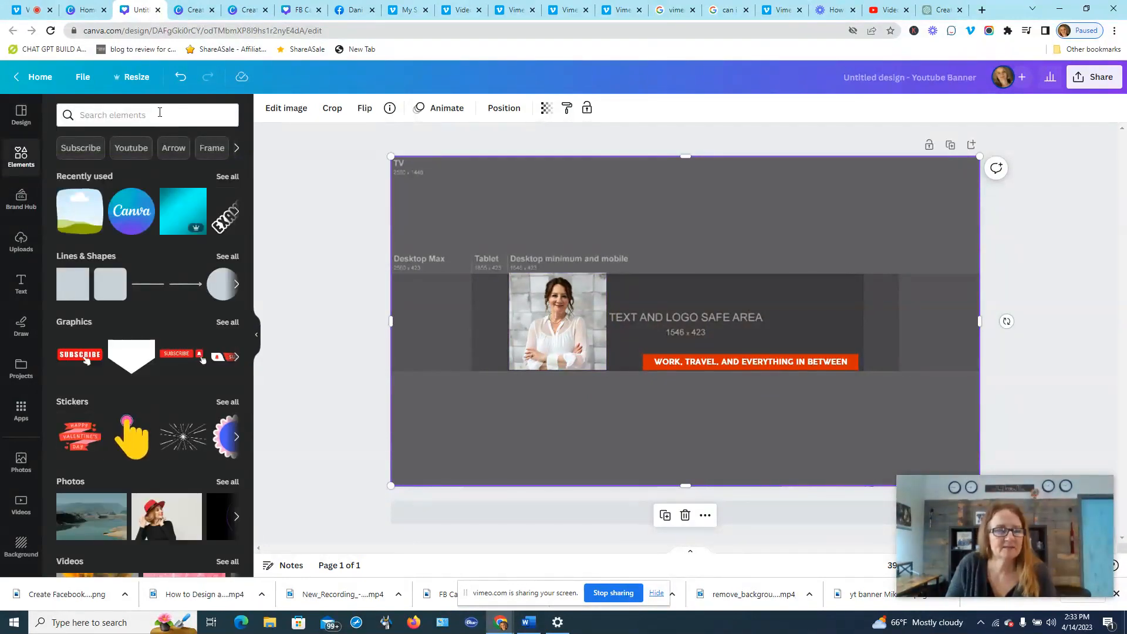
{"action": "left_click", "coordinate": [160, 114]}
{"action": "type", "text": "travel"}
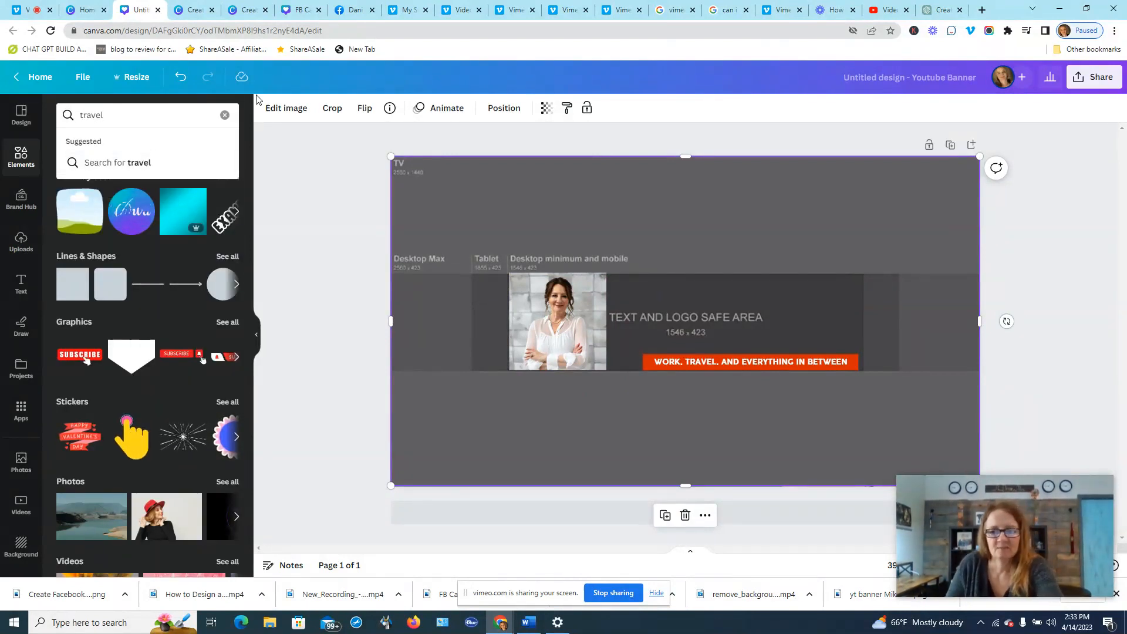
{"action": "left_click", "coordinate": [157, 160]}
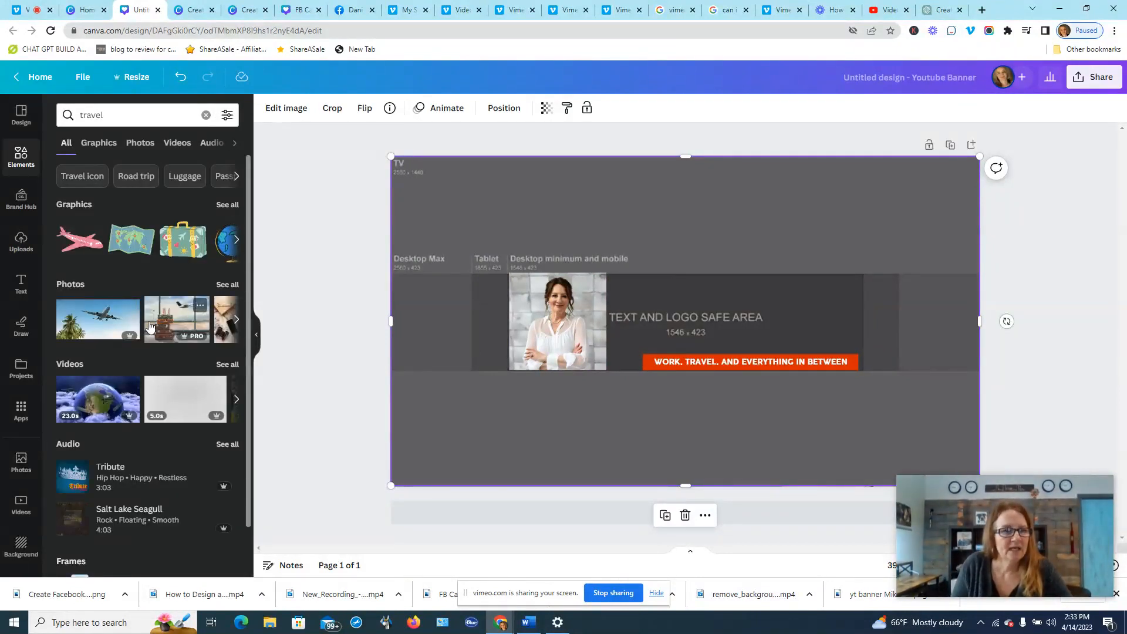
{"action": "left_click", "coordinate": [176, 317]}
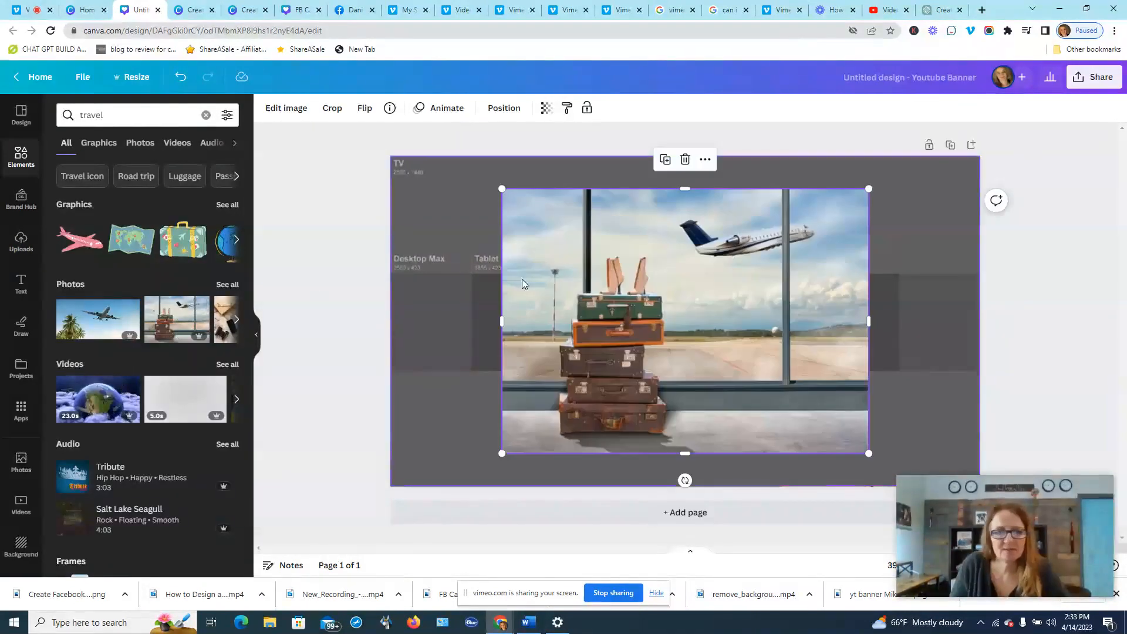
- Resize and crop the travel photo to fill the safe area from the portrait to the area's right edge
{"action": "left_click_drag", "start_coordinate": [502, 187], "coordinate": [631, 235]}
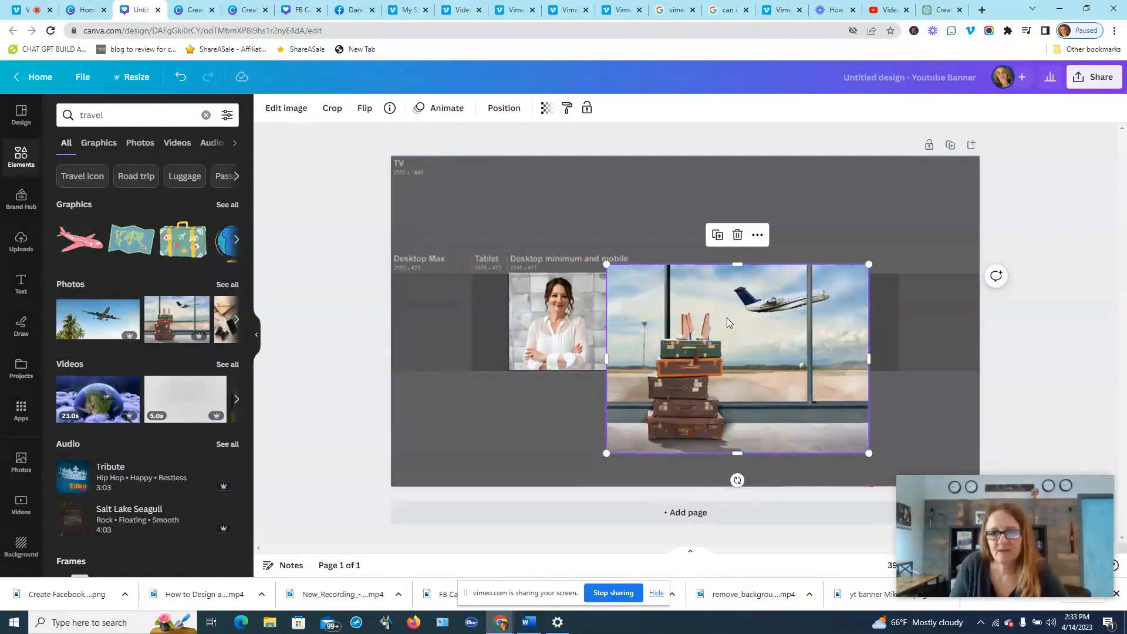
{"action": "left_click_drag", "start_coordinate": [869, 448], "coordinate": [861, 385]}
{"action": "key", "text": "Escape"}
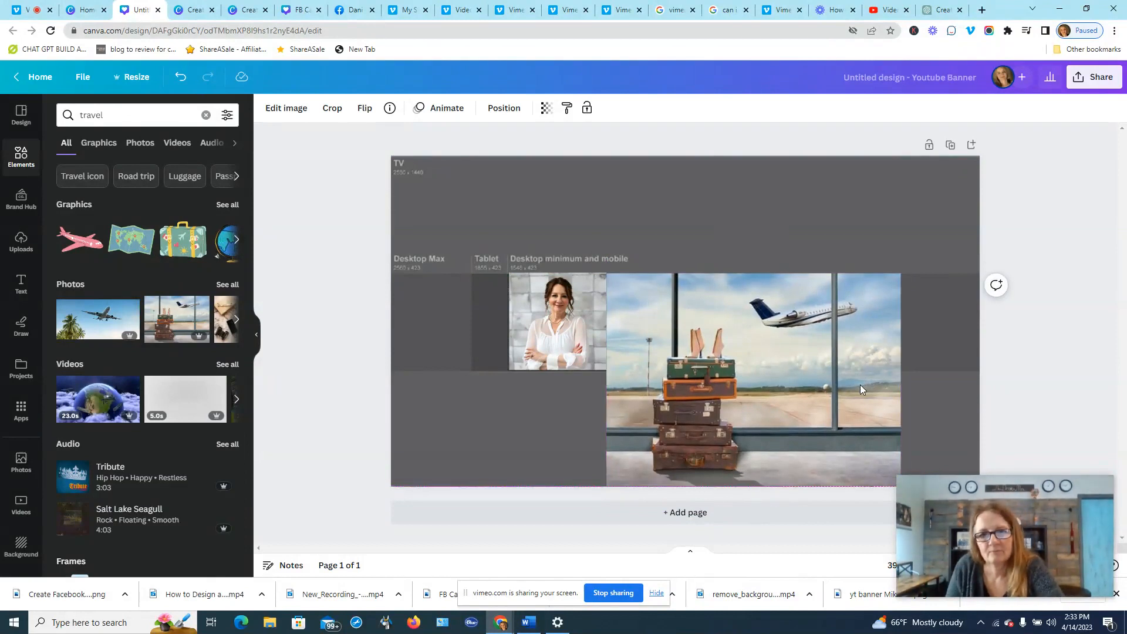
{"action": "left_click", "coordinate": [861, 385]}
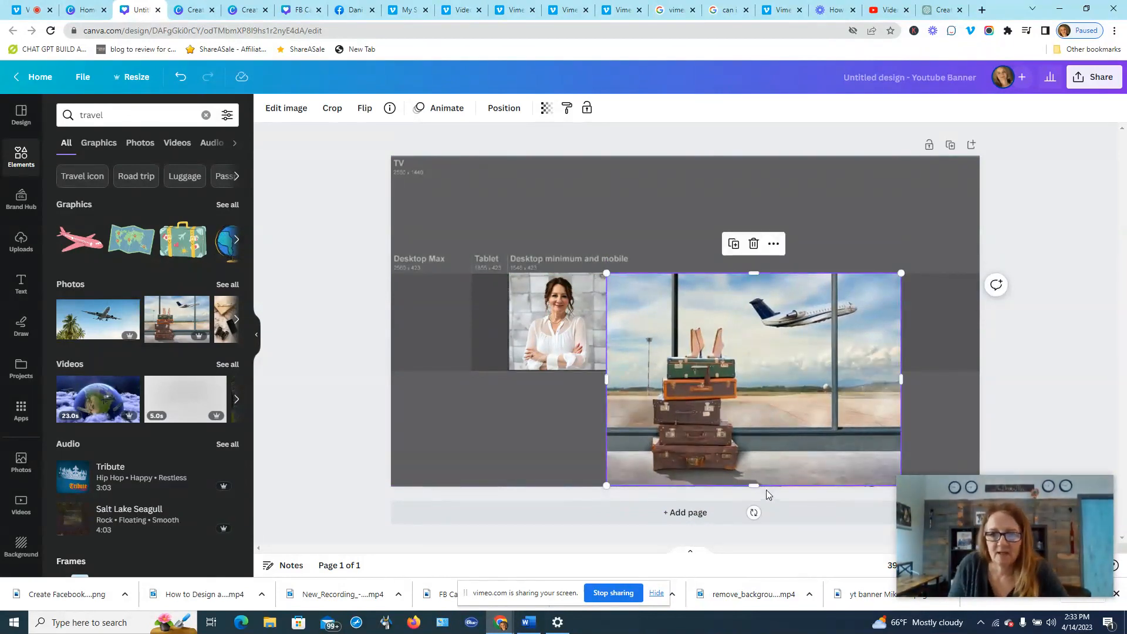
{"action": "left_click_drag", "start_coordinate": [757, 487], "coordinate": [756, 370]}
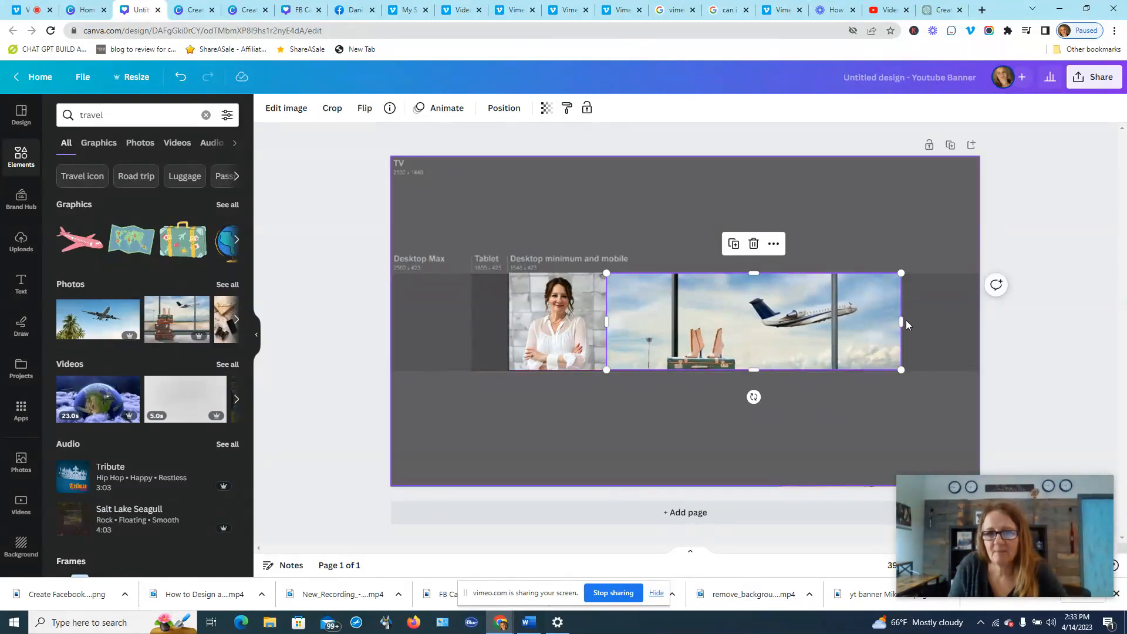
{"action": "left_click_drag", "start_coordinate": [903, 320], "coordinate": [868, 329]}
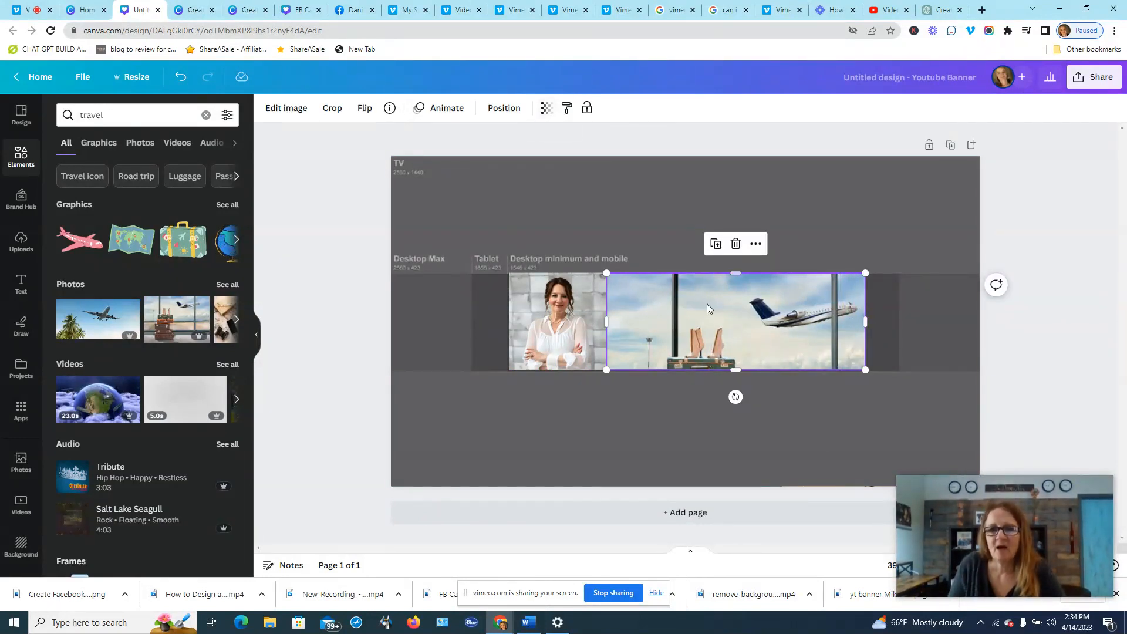
- Lower the transparency value of the travel photo so the guide and tagline show through
{"action": "left_click", "coordinate": [547, 109]}
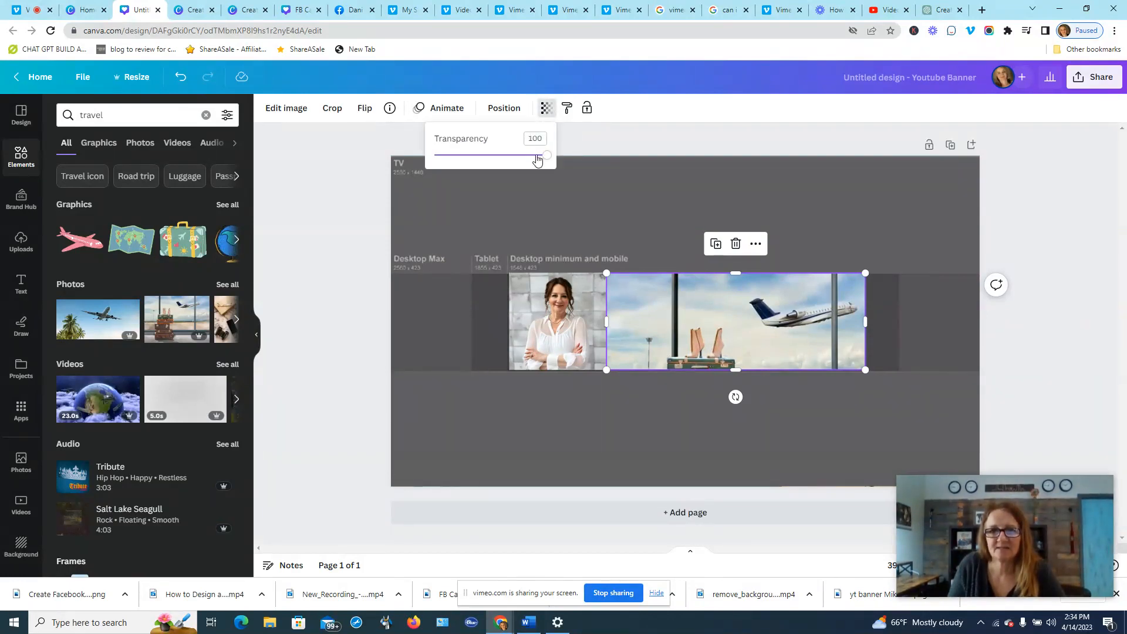
{"action": "left_click_drag", "start_coordinate": [545, 155], "coordinate": [468, 147]}
{"action": "left_click", "coordinate": [600, 166]}
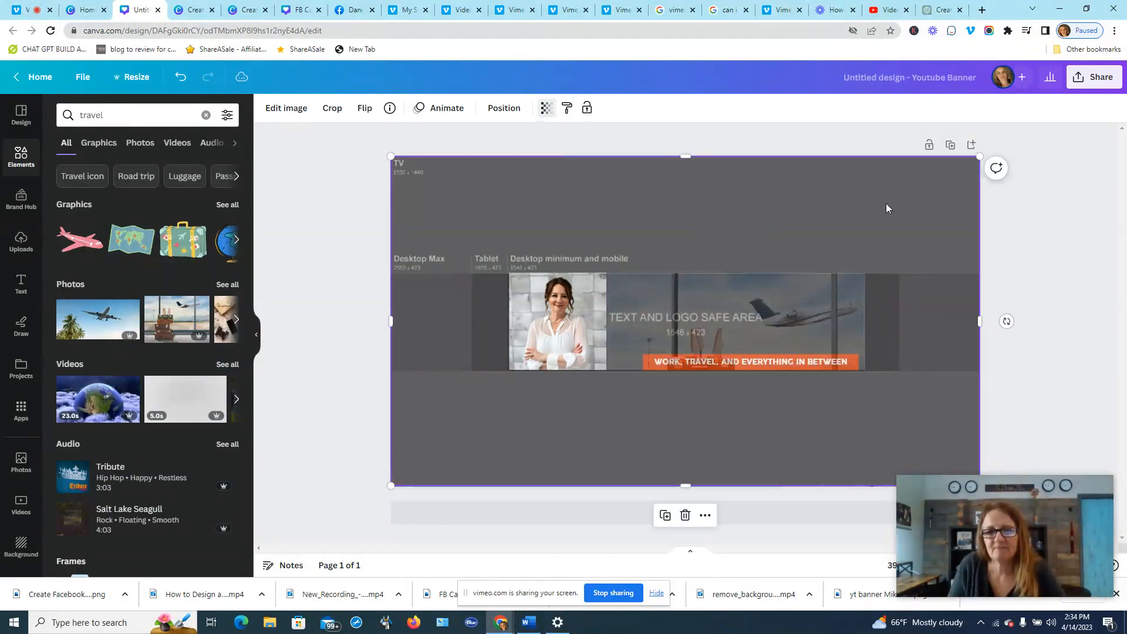
- Move the tagline group just below the safe area and set the travel photo back in place beside the portrait
{"action": "left_click", "coordinate": [840, 363]}
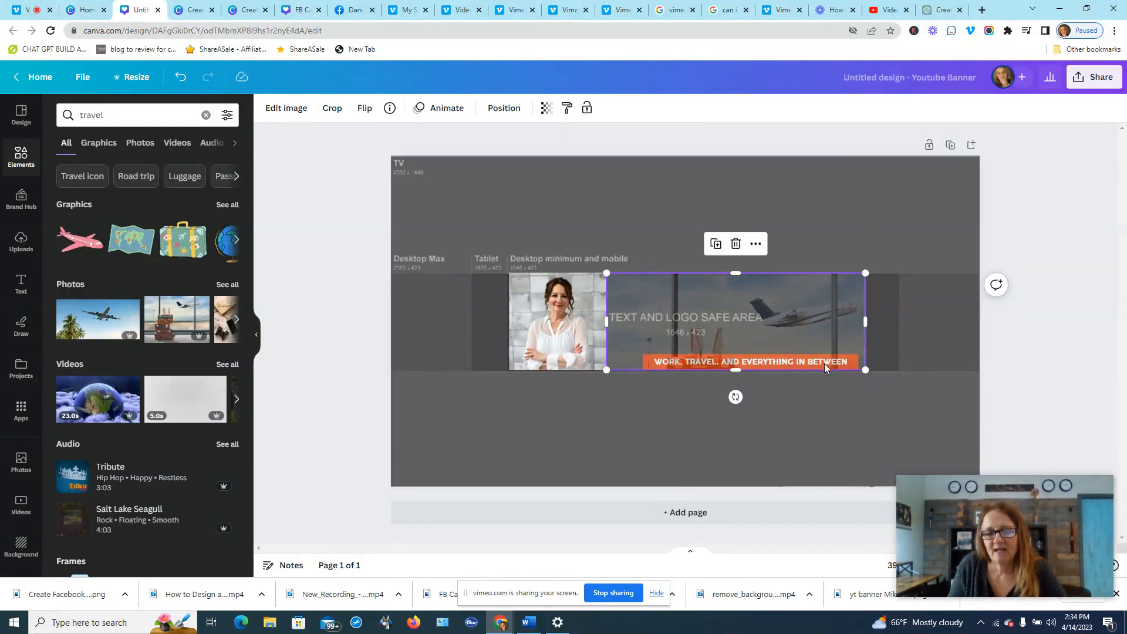
{"action": "left_click_drag", "start_coordinate": [806, 343], "coordinate": [805, 318]}
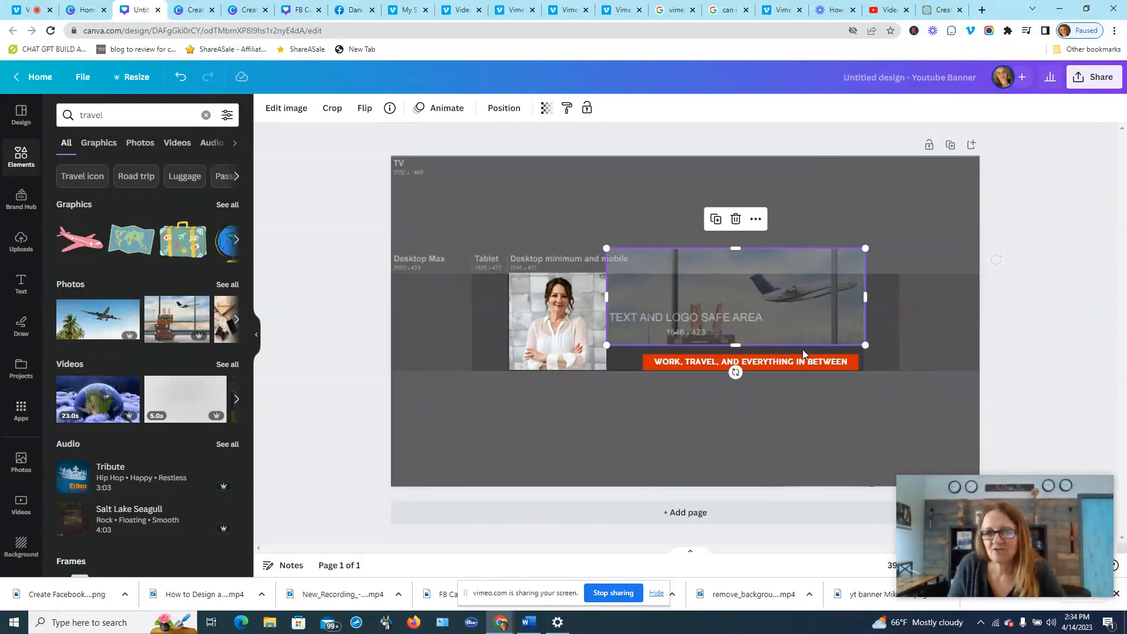
{"action": "left_click", "coordinate": [794, 365]}
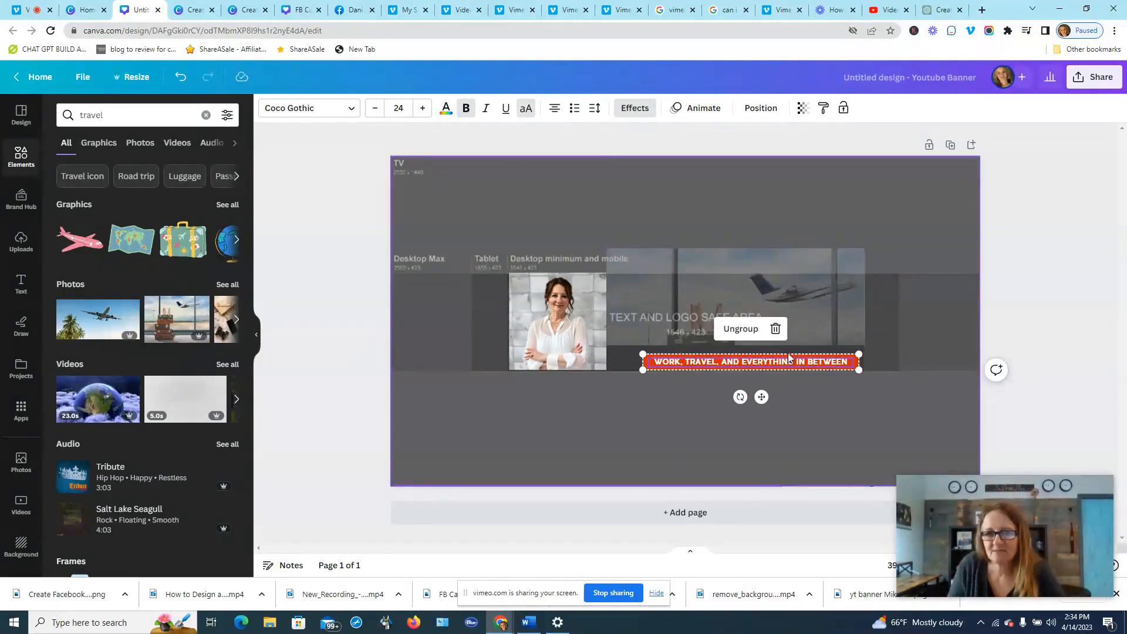
{"action": "left_click_drag", "start_coordinate": [788, 365], "coordinate": [792, 398]}
{"action": "left_click", "coordinate": [778, 327]}
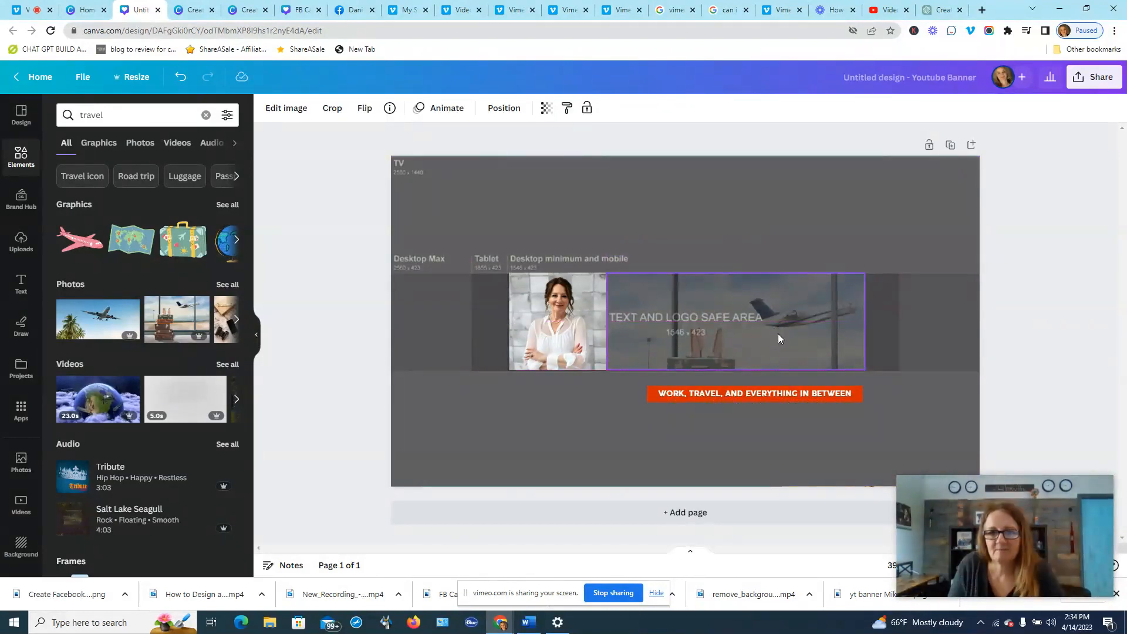
- Move the tagline group up onto the lower edge of the travel photo, inside the safe area
{"action": "left_click", "coordinate": [791, 396]}
{"action": "left_click_drag", "start_coordinate": [791, 396], "coordinate": [776, 360]}
{"action": "left_click", "coordinate": [770, 405]}
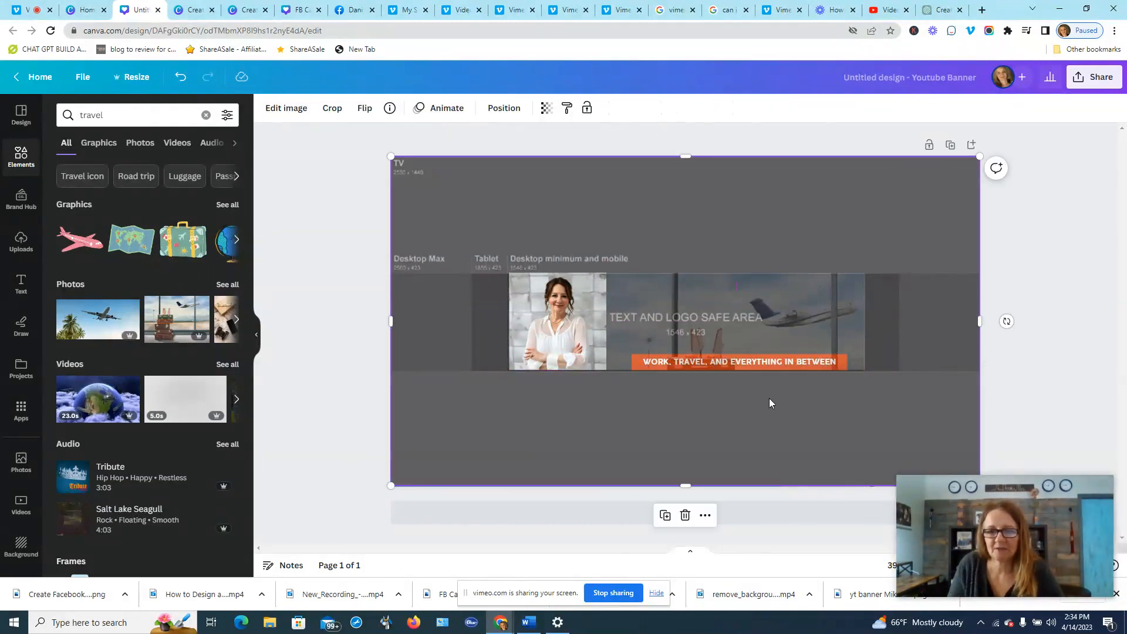
{"action": "left_click", "coordinate": [694, 319]}
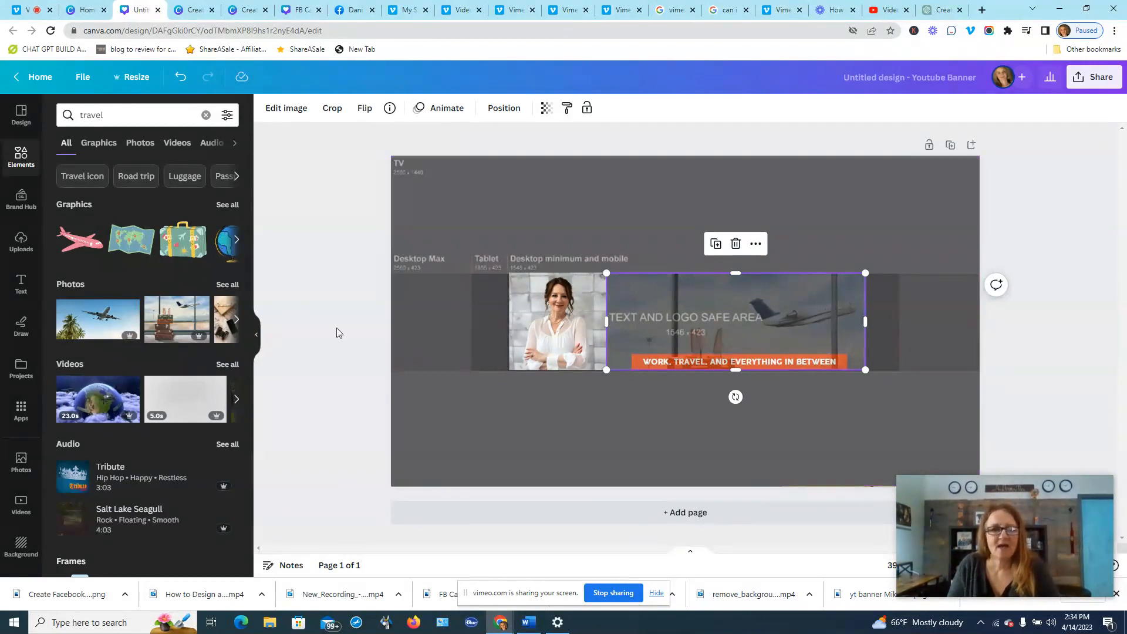
- Insert the pink airplane graphic, shrink it and place it beside the portrait in the outer Desktop Max area
{"action": "left_click", "coordinate": [89, 244]}
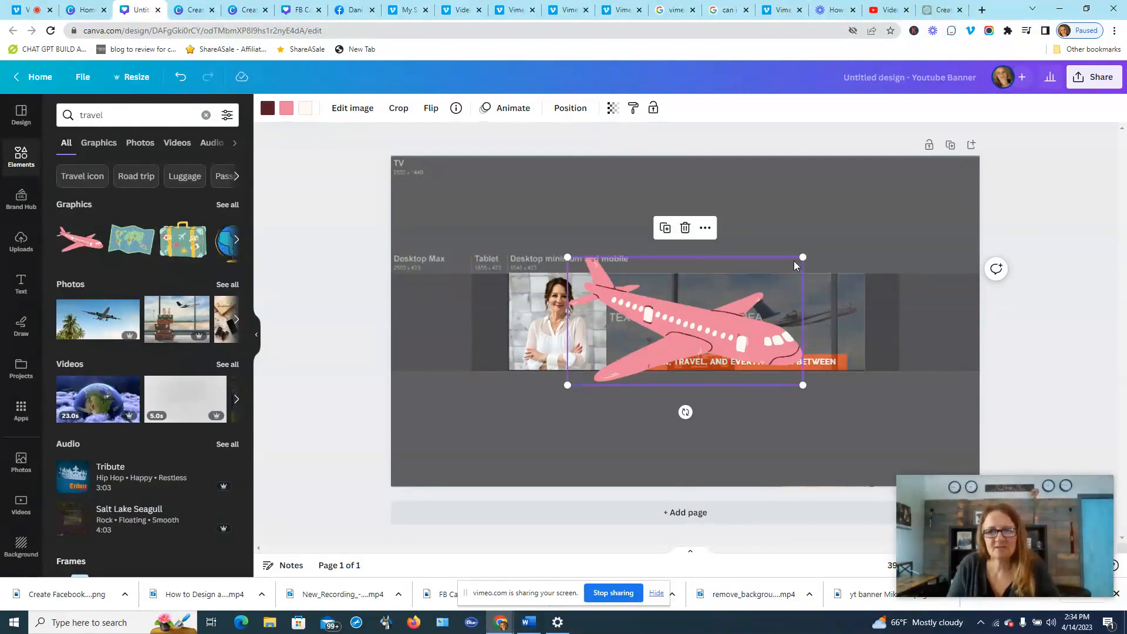
{"action": "left_click_drag", "start_coordinate": [803, 257], "coordinate": [667, 331]}
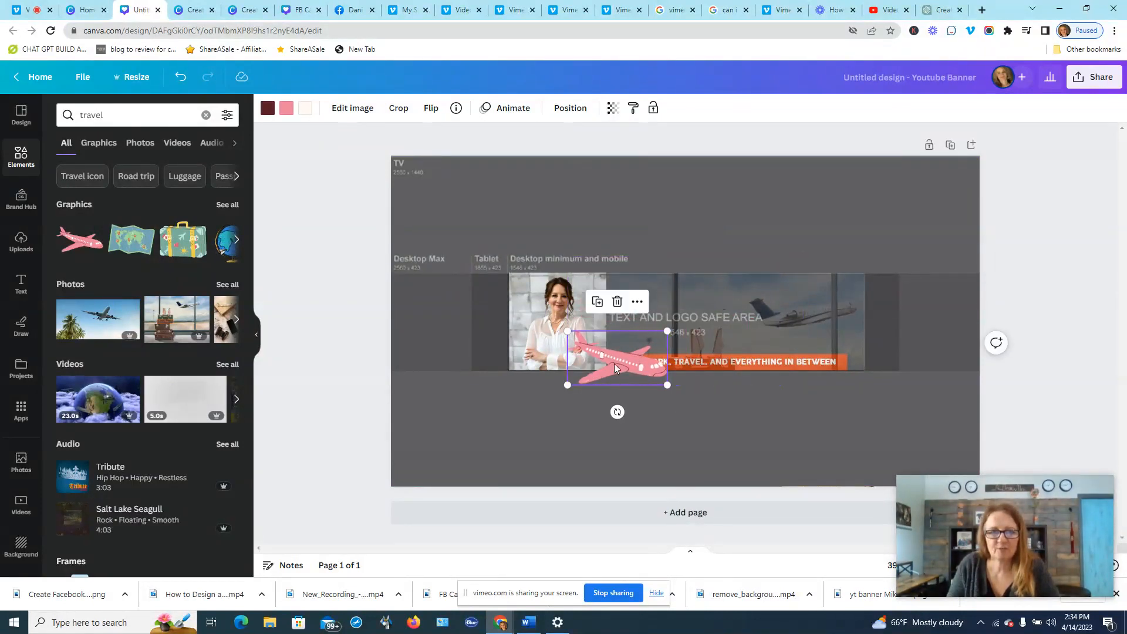
{"action": "left_click_drag", "start_coordinate": [614, 368], "coordinate": [445, 329]}
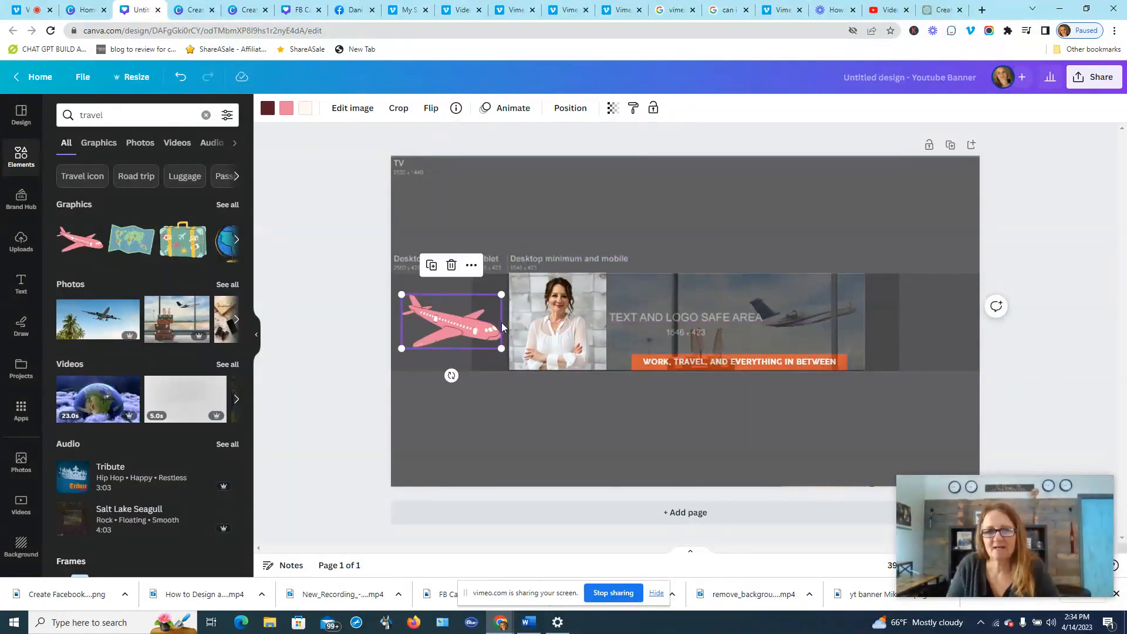
{"action": "left_click", "coordinate": [699, 247]}
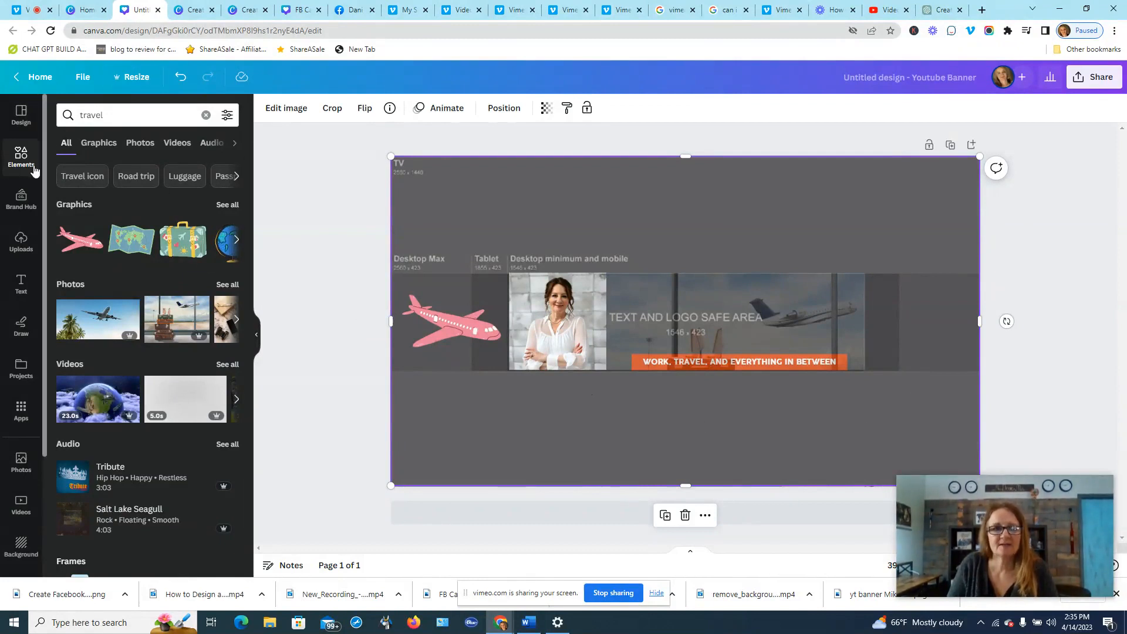
- Search the elements for "arrow", insert the white curved arrow, and place it small beyond the travel photo at the banner's outer edge
{"action": "left_click", "coordinate": [124, 117]}
{"action": "double_click", "coordinate": [124, 116]}
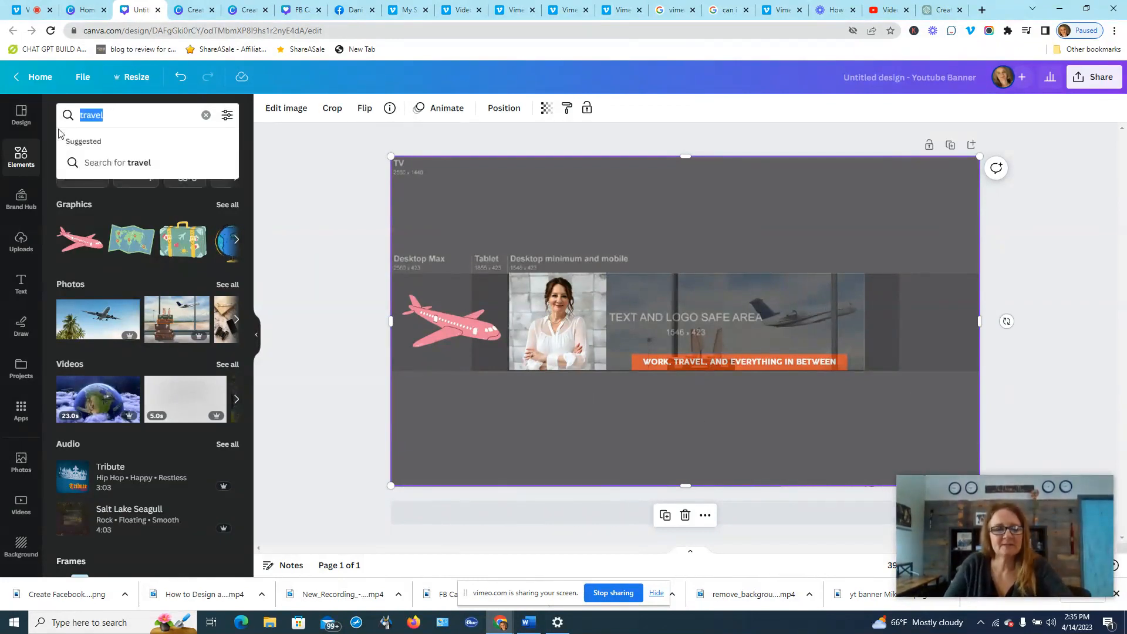
{"action": "type", "text": "arrow"}
{"action": "key", "text": "Return"}
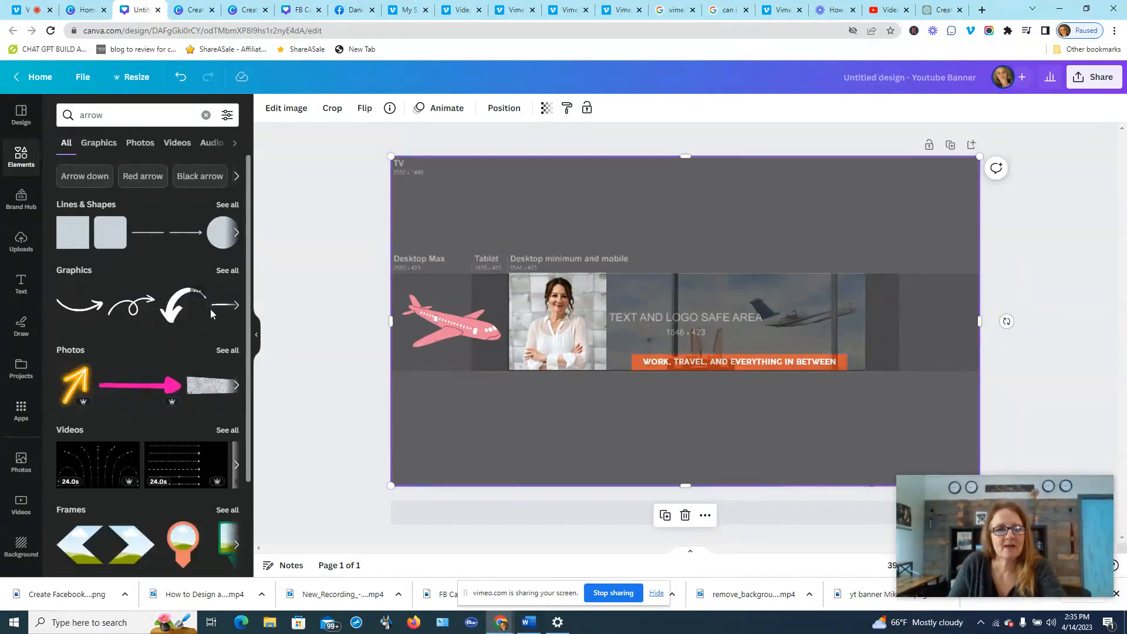
{"action": "left_click", "coordinate": [183, 308]}
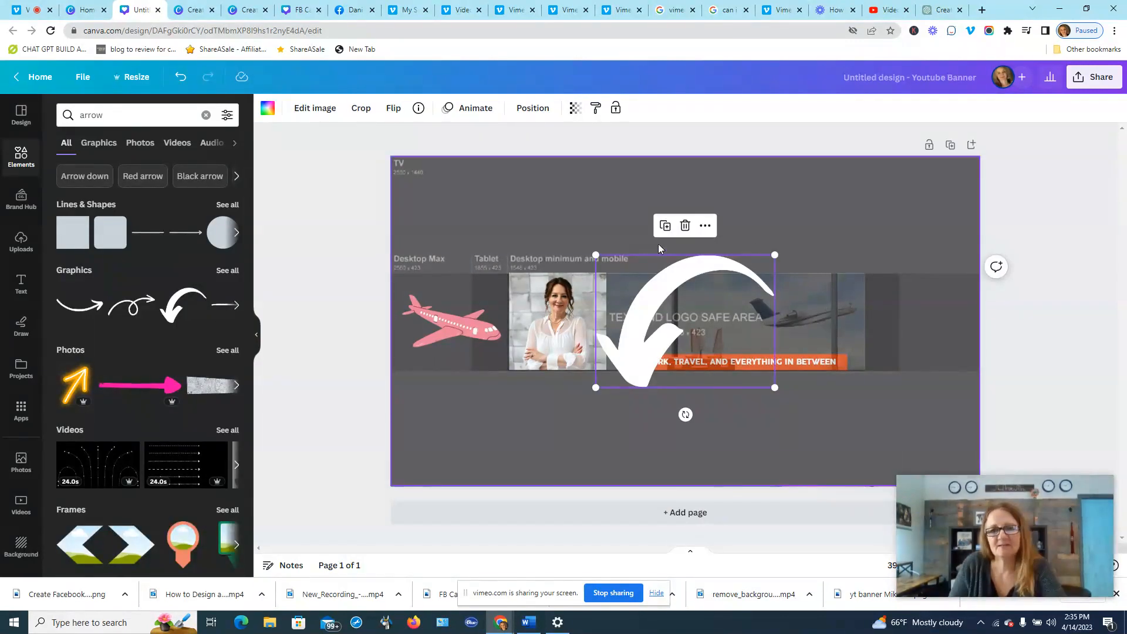
{"action": "left_click_drag", "start_coordinate": [596, 254], "coordinate": [918, 298]}
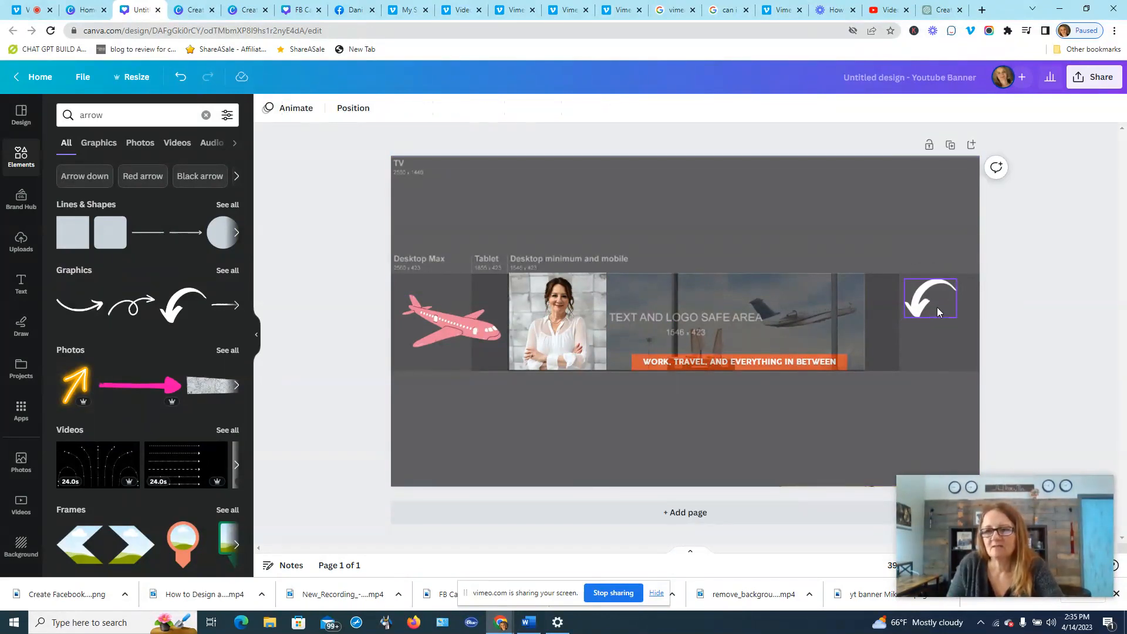
{"action": "left_click", "coordinate": [1028, 339]}
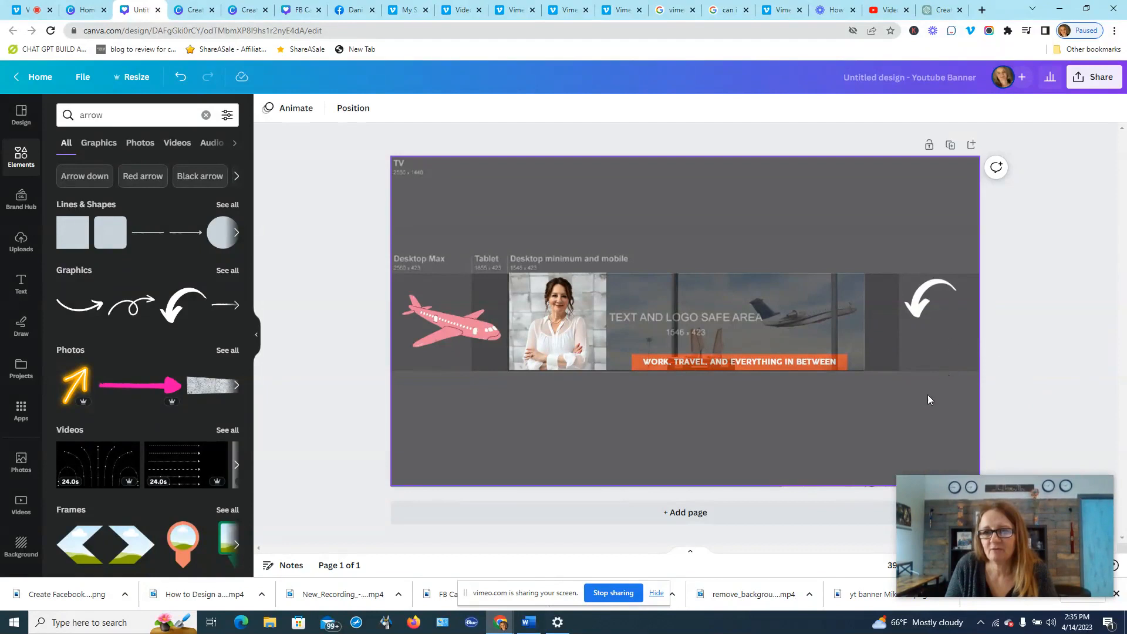
- Delete the safe-area guide overlay and the circular frame with its image behind the portrait
{"action": "left_click", "coordinate": [692, 437]}
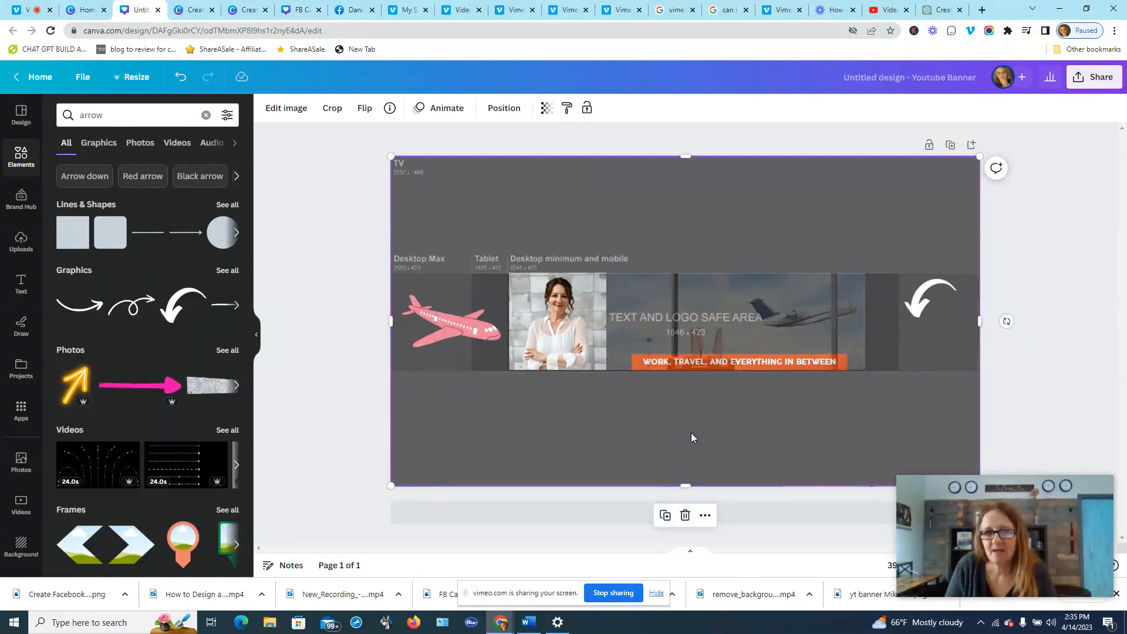
{"action": "left_click", "coordinate": [686, 515]}
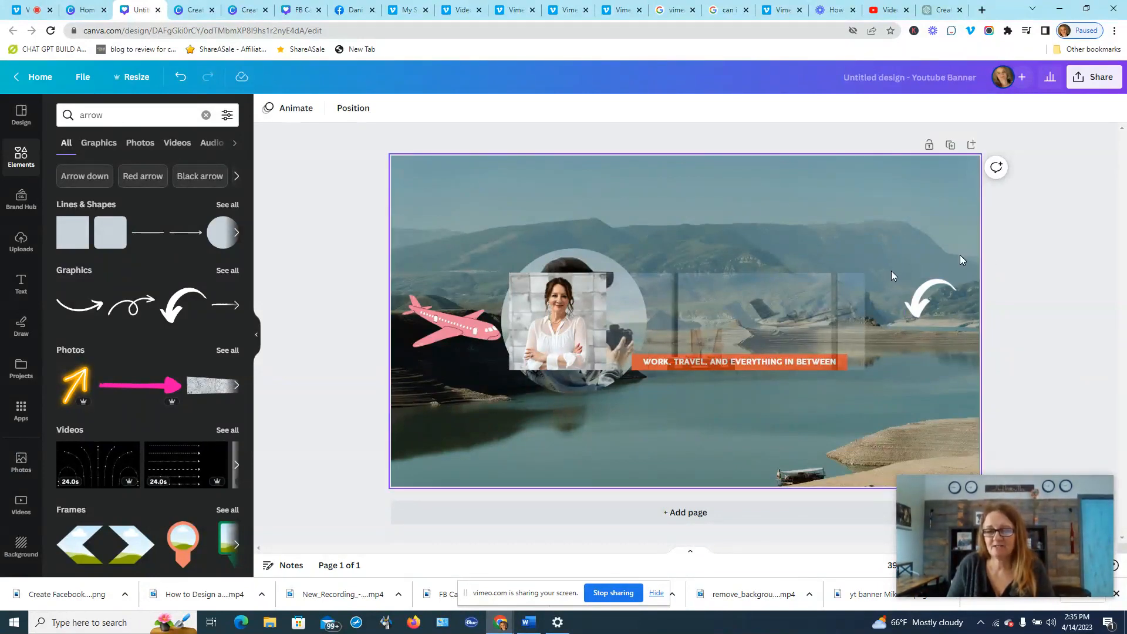
{"action": "left_click", "coordinate": [574, 265]}
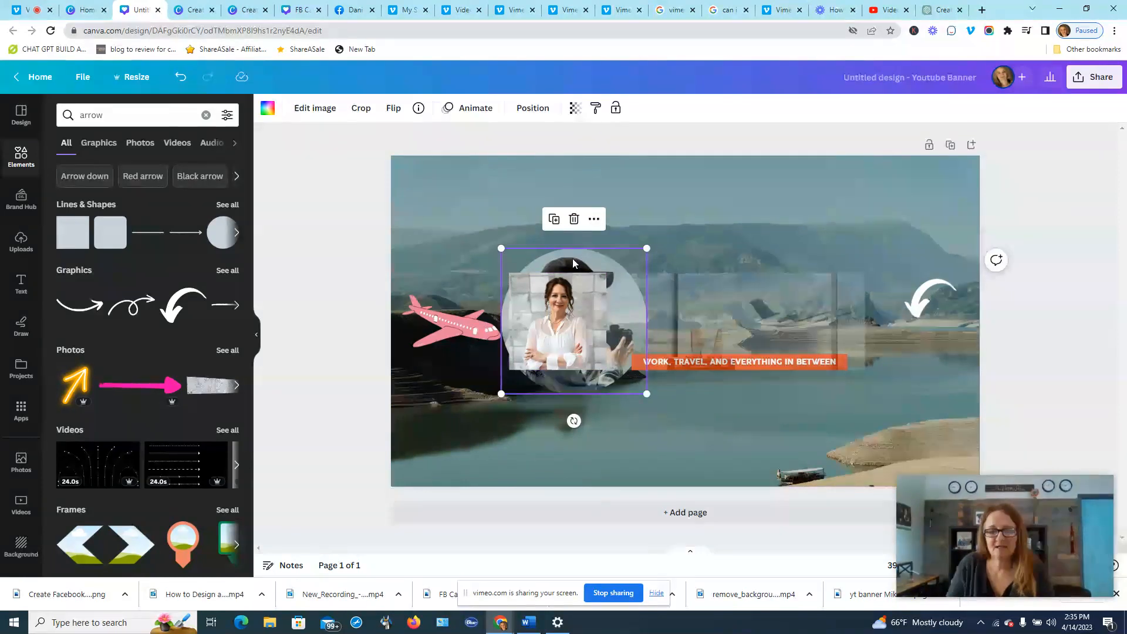
{"action": "left_click", "coordinate": [574, 219]}
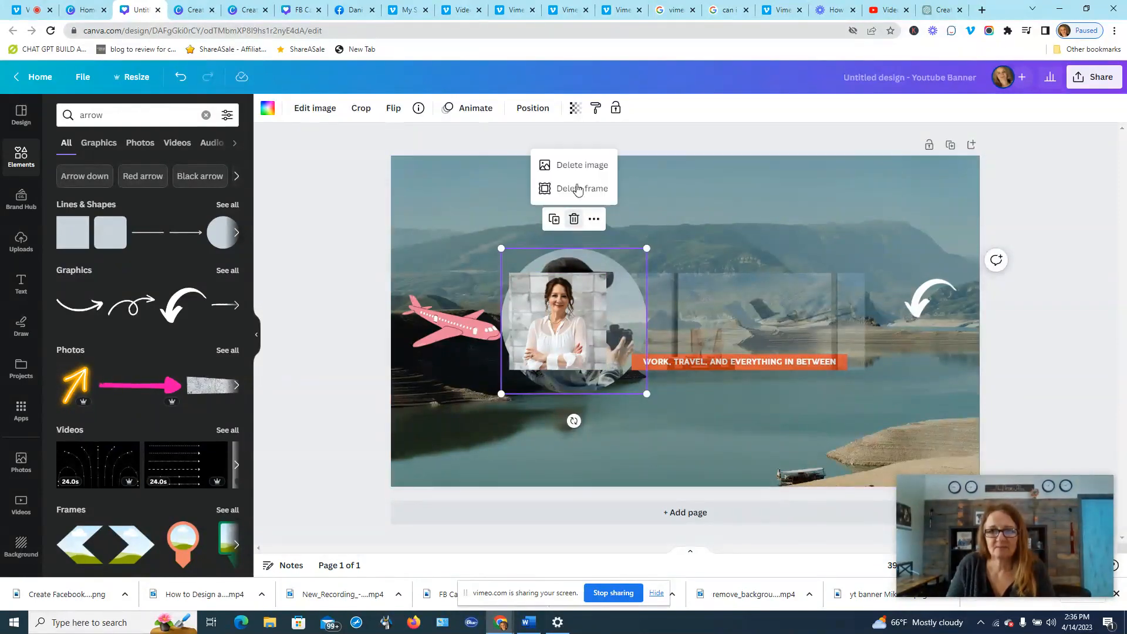
{"action": "left_click", "coordinate": [583, 168]}
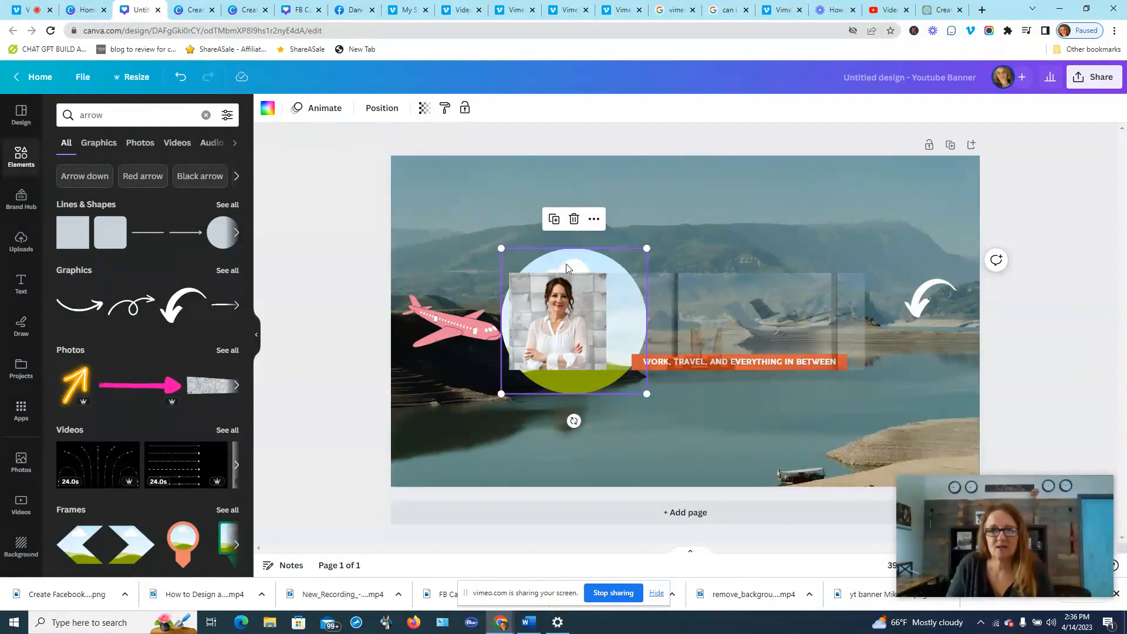
{"action": "left_click", "coordinate": [574, 219]}
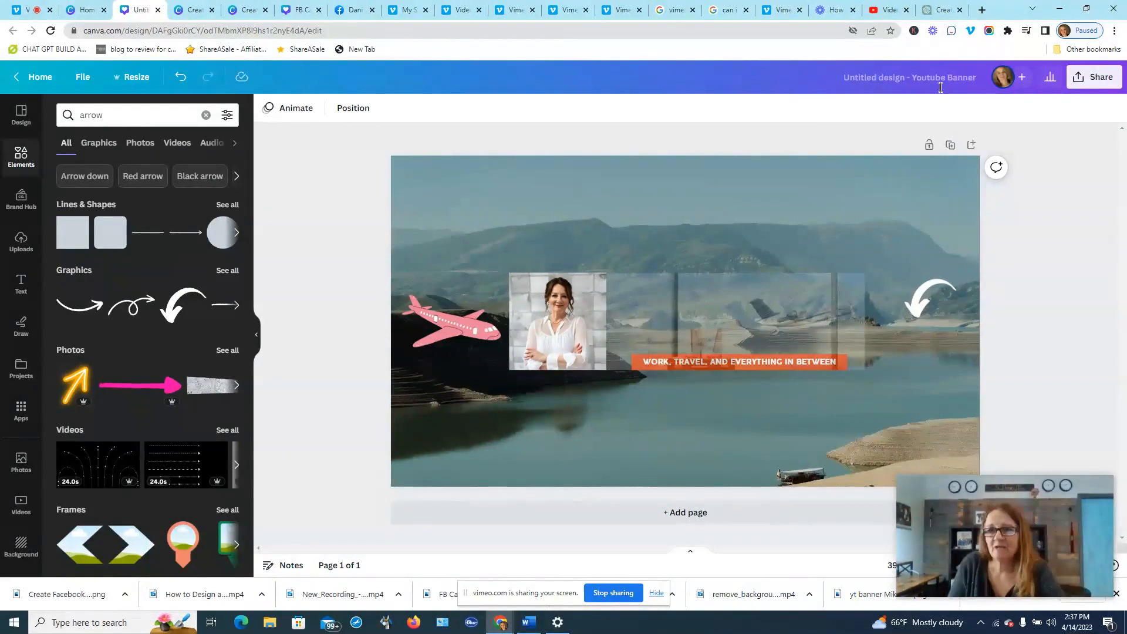
- Rename the design as "yT banner travel channel"
{"action": "left_click", "coordinate": [914, 73]}
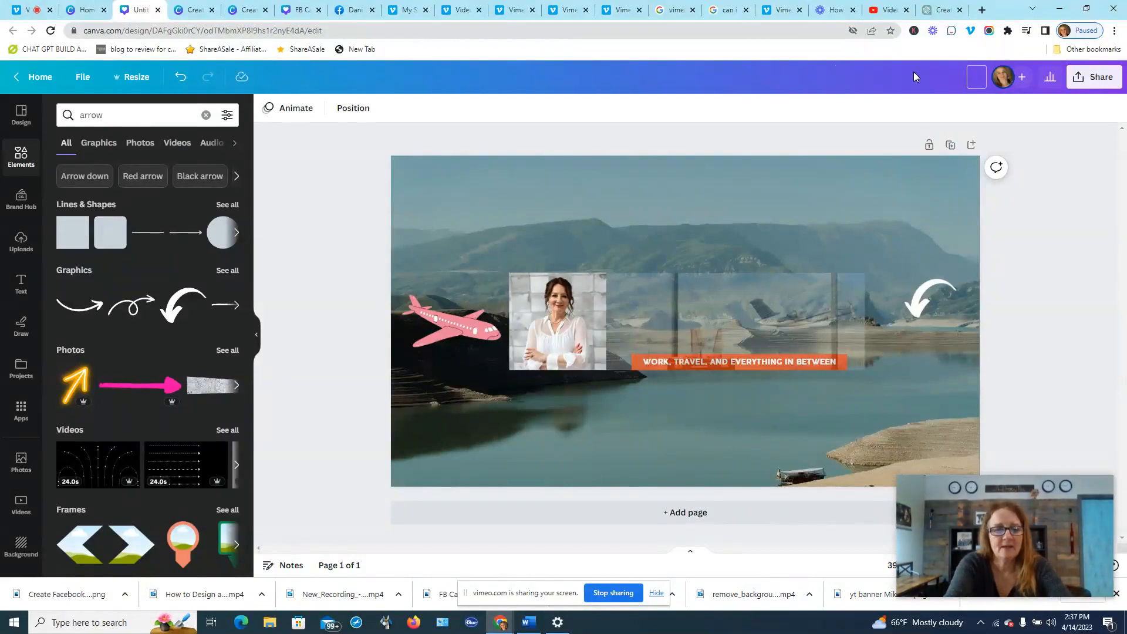
{"action": "type", "text": "yT banner"}
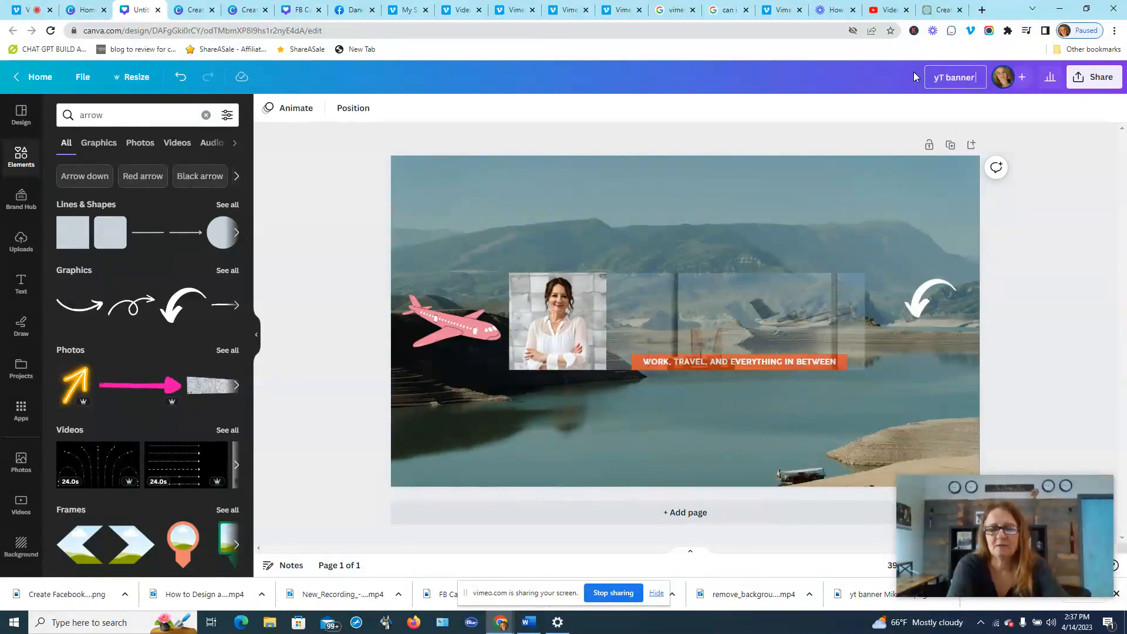
{"action": "type", "text": " travel channel"}
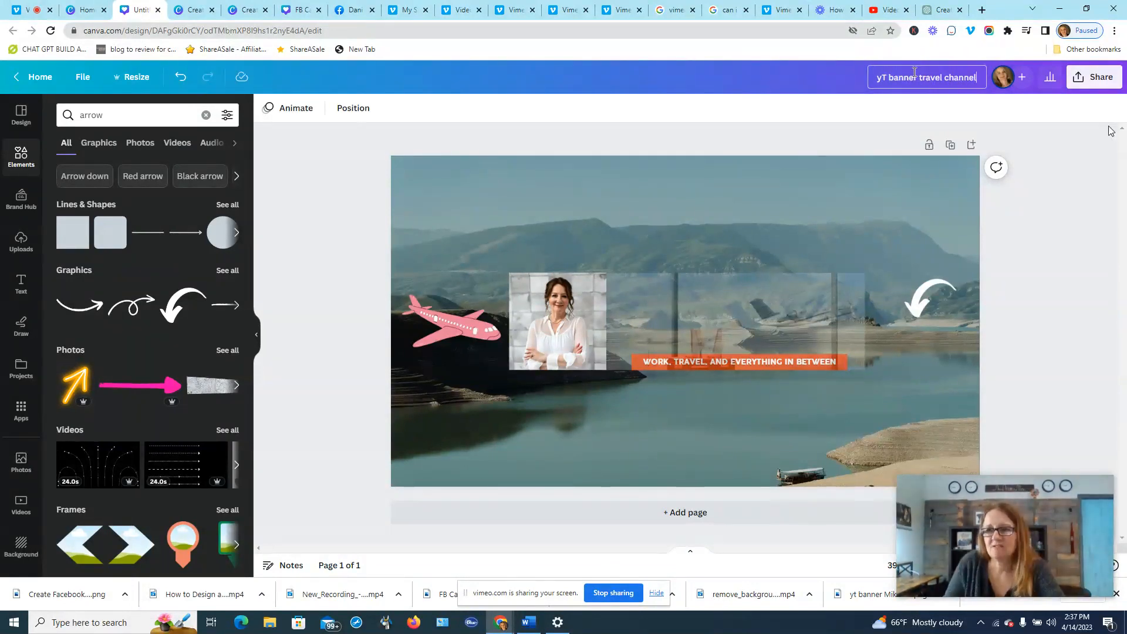
- Save the design to the "test" folder
{"action": "left_click", "coordinate": [1098, 80]}
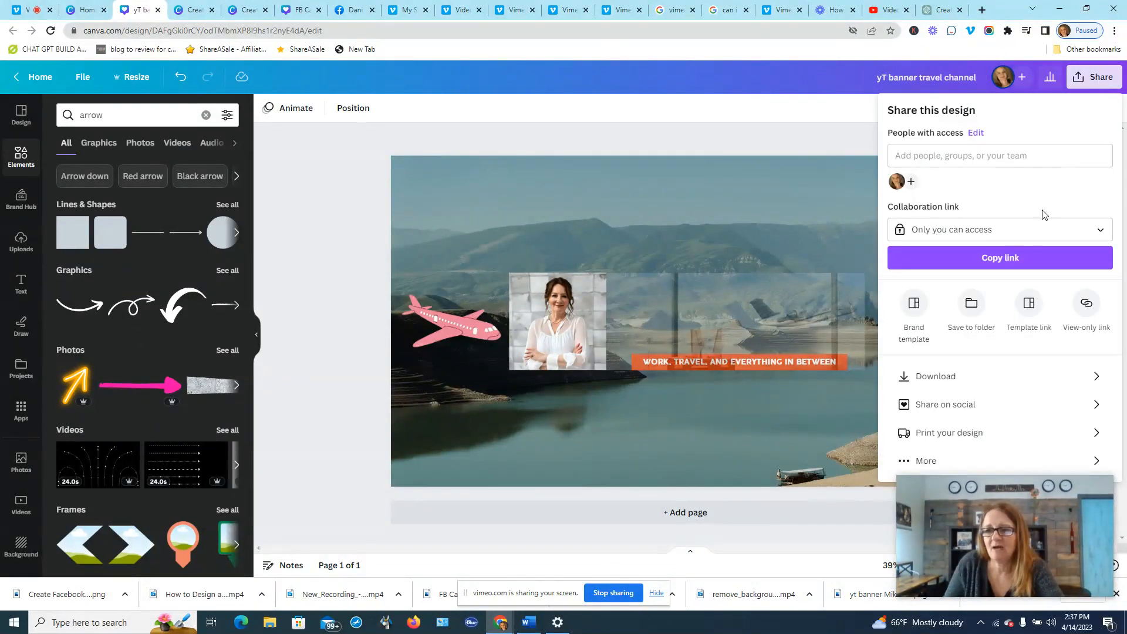
{"action": "left_click", "coordinate": [971, 302]}
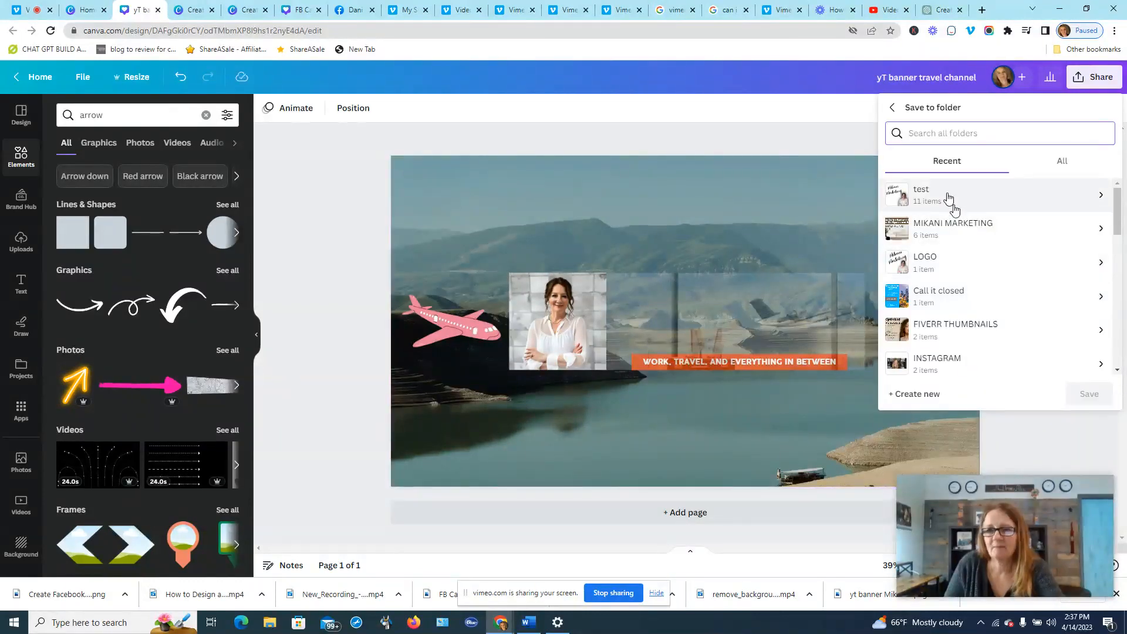
{"action": "left_click", "coordinate": [949, 197]}
{"action": "left_click", "coordinate": [1089, 394]}
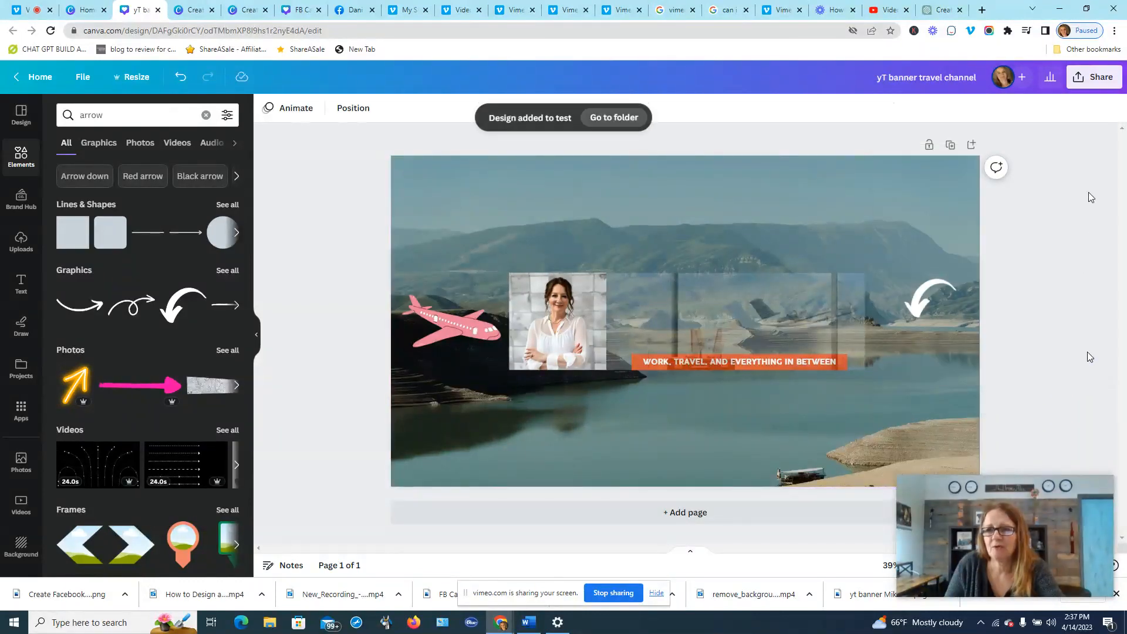
- Download the banner as a PNG at size 1 (2,560 × 1,440 px)
{"action": "left_click", "coordinate": [1097, 77]}
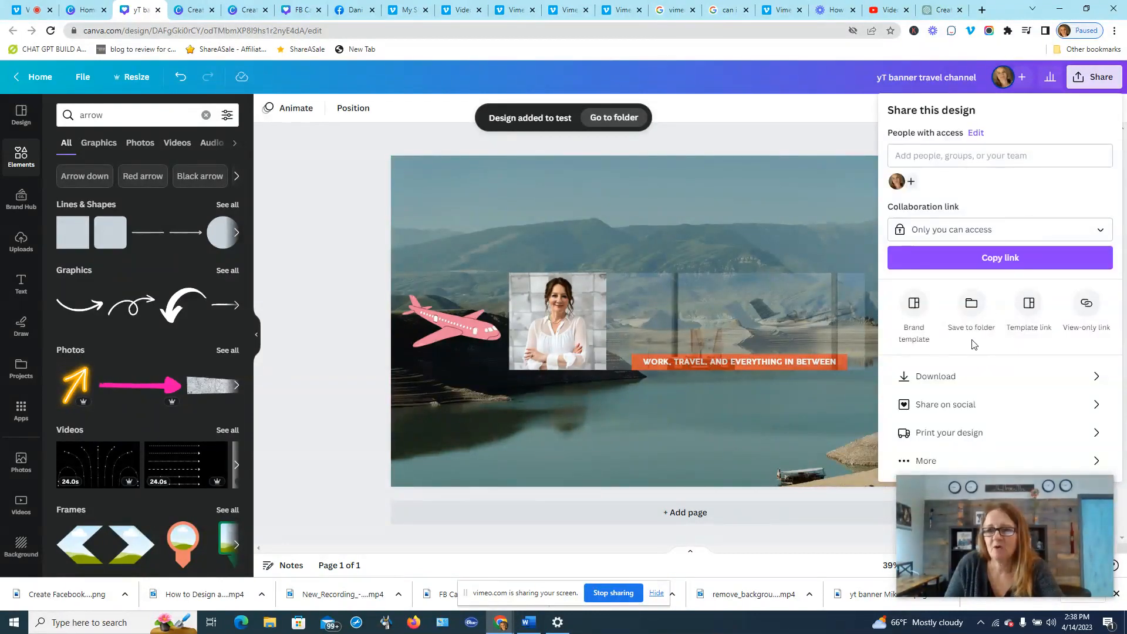
{"action": "left_click", "coordinate": [947, 376]}
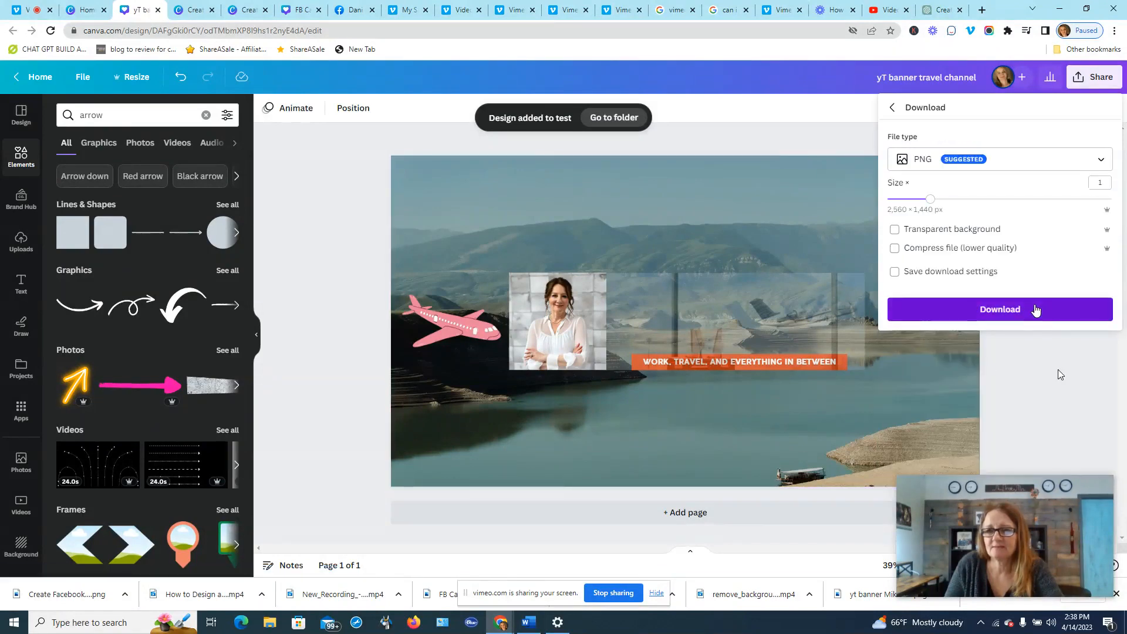
{"action": "left_click", "coordinate": [1036, 309]}
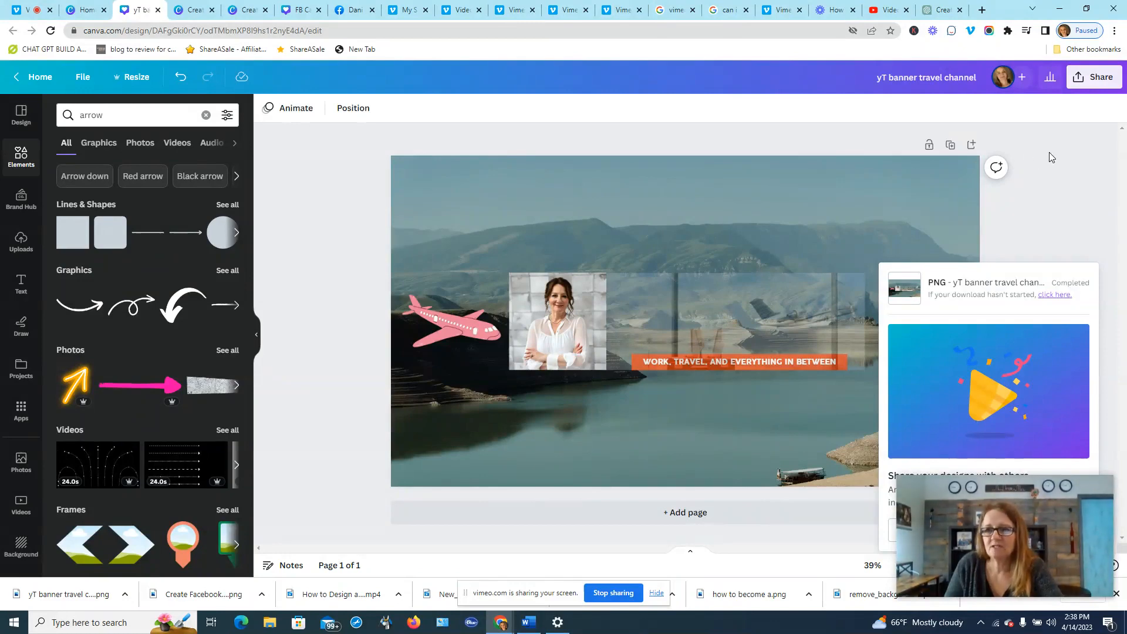
- Switch to the YouTube channel page and open the Branding settings of its channel customization
{"action": "left_click", "coordinate": [891, 10]}
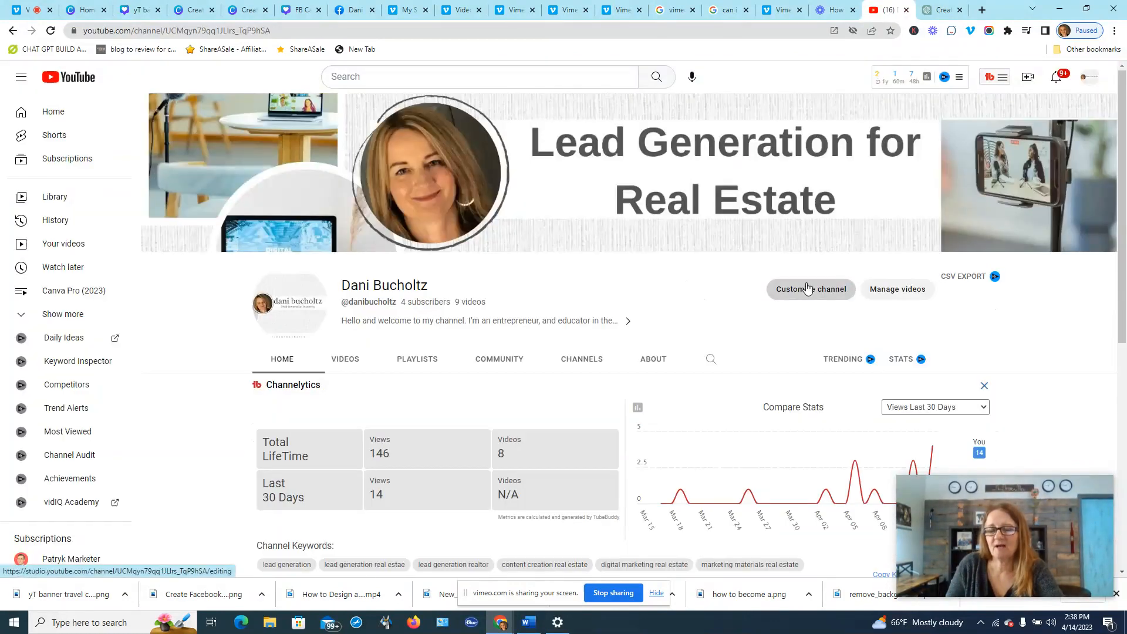
{"action": "left_click", "coordinate": [809, 287]}
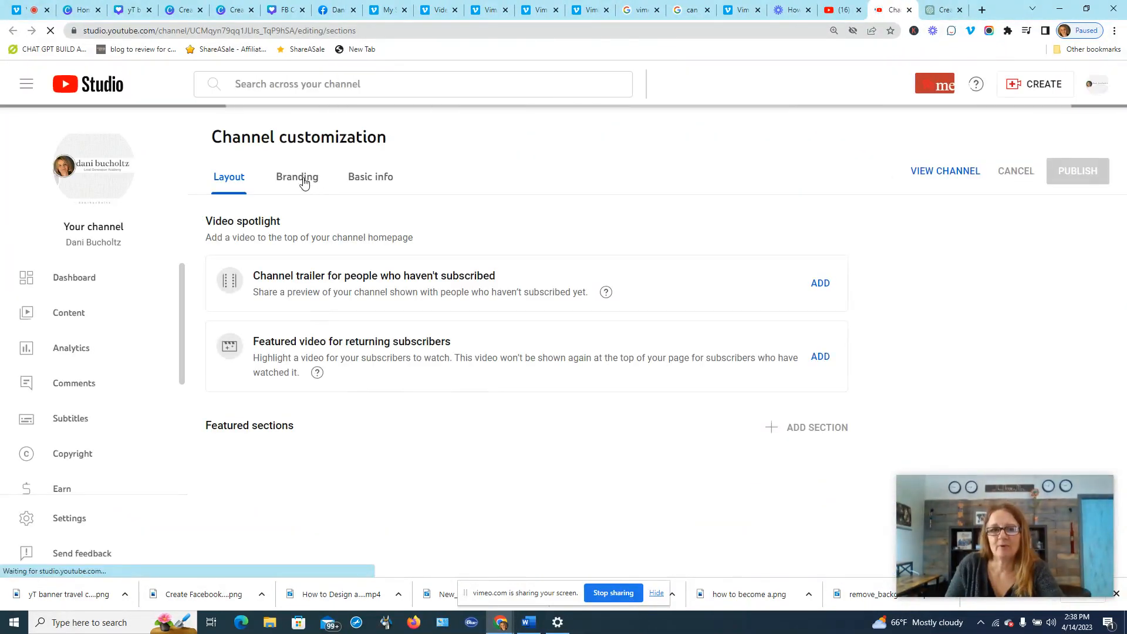
{"action": "left_click", "coordinate": [297, 177]}
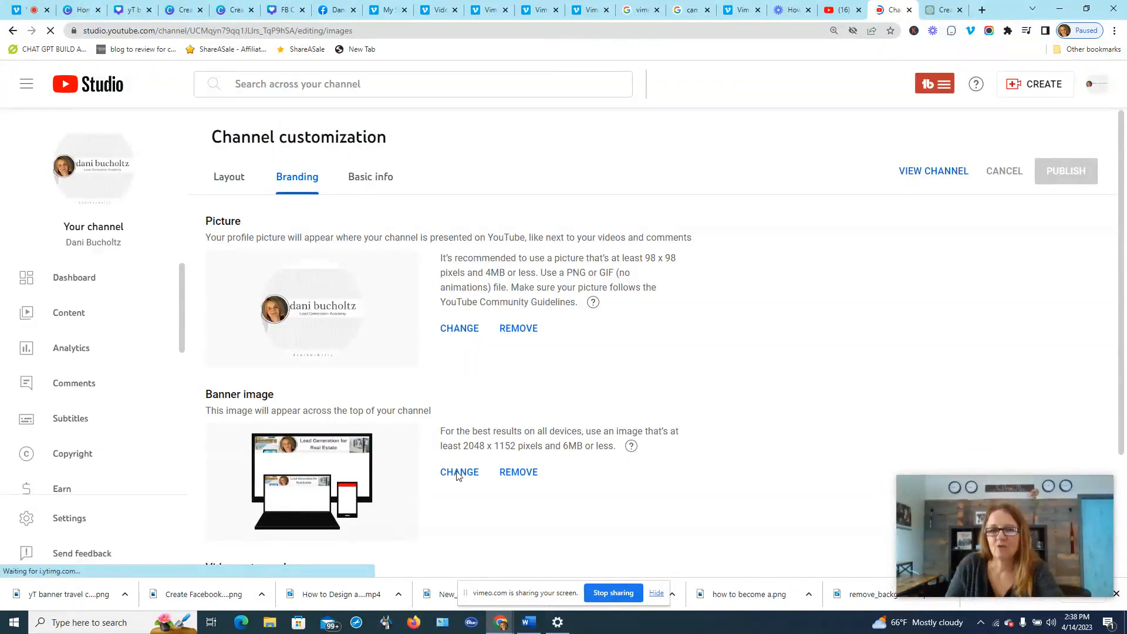